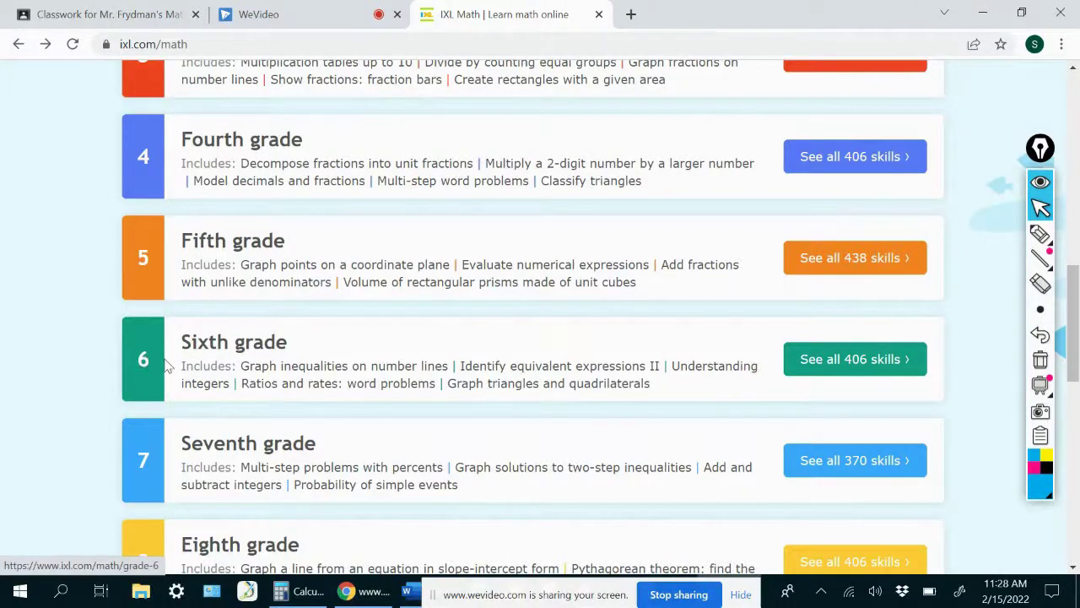
- Open Sixth grade math skills and scroll down to section GG Data and graphs
click(216, 352)
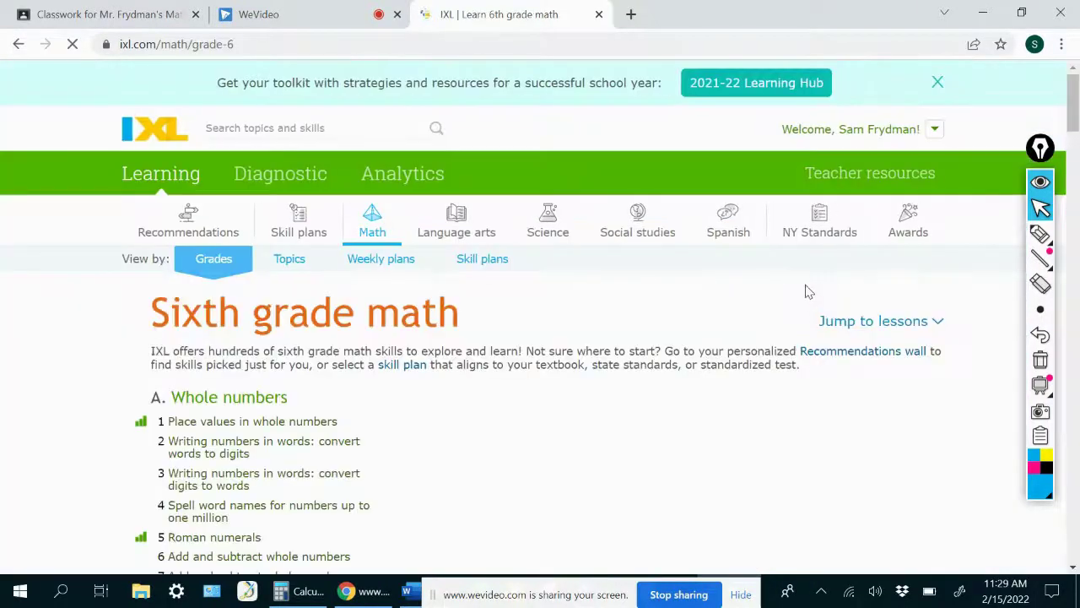
scroll(805, 291, down, 15)
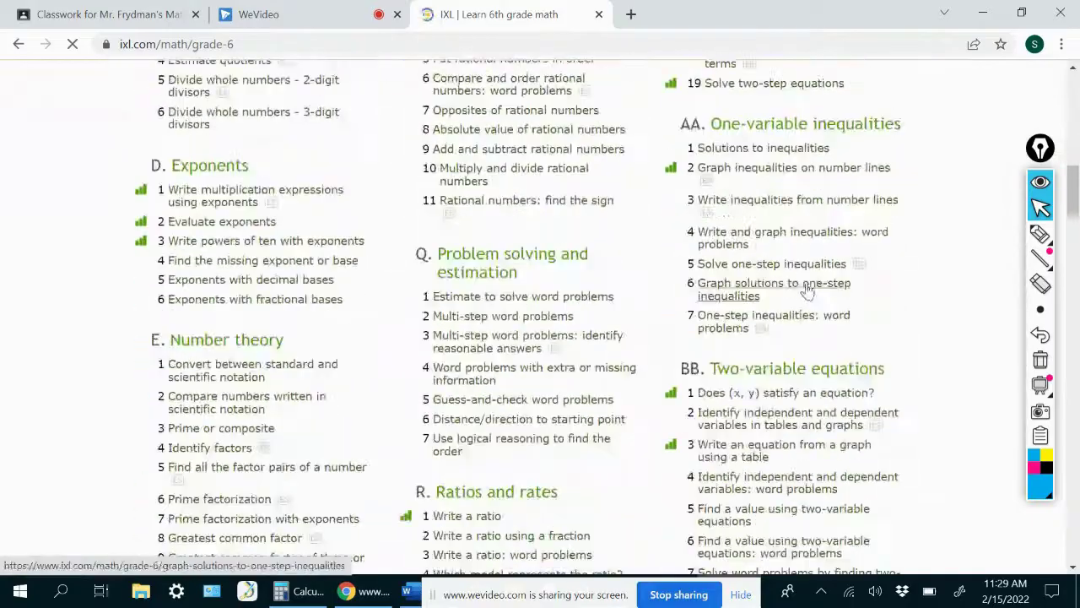
scroll(806, 291, down, 15)
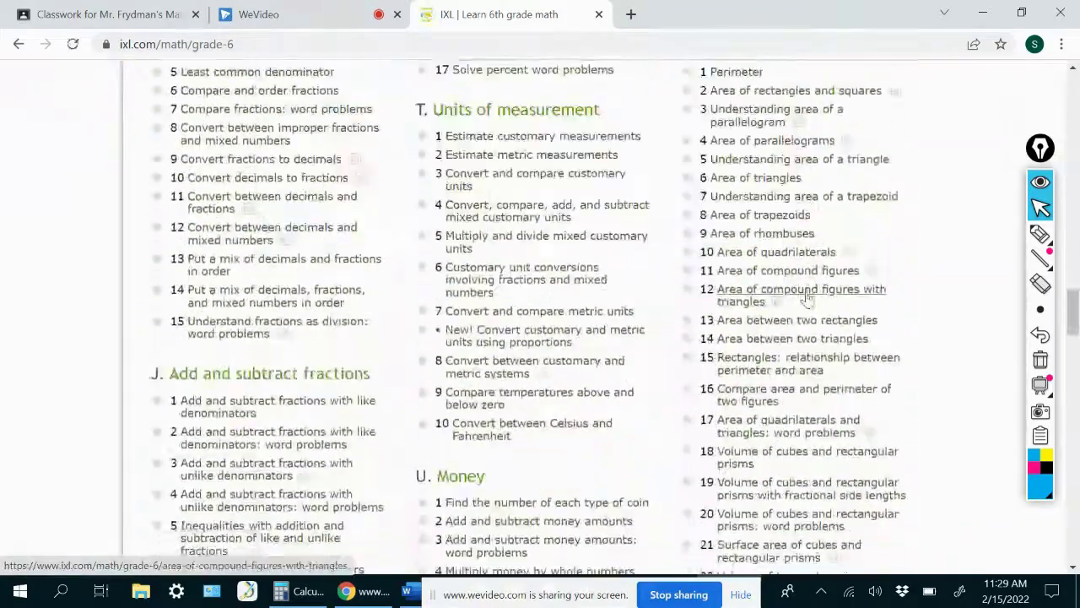
scroll(806, 297, down, 7)
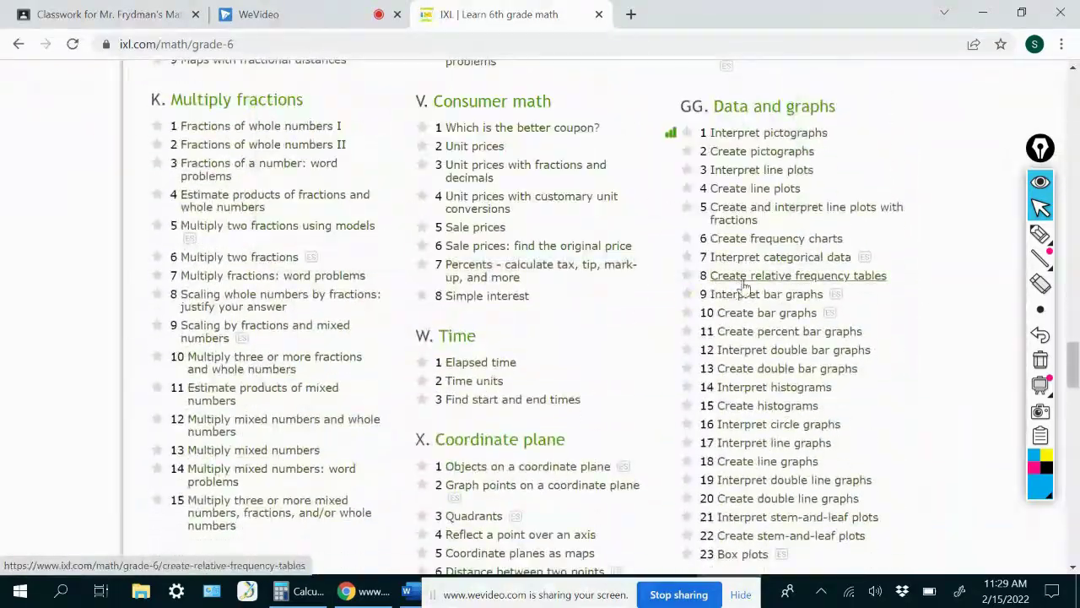
- Open GG.8 Create relative frequency tables and read the smoothie shop question
click(743, 283)
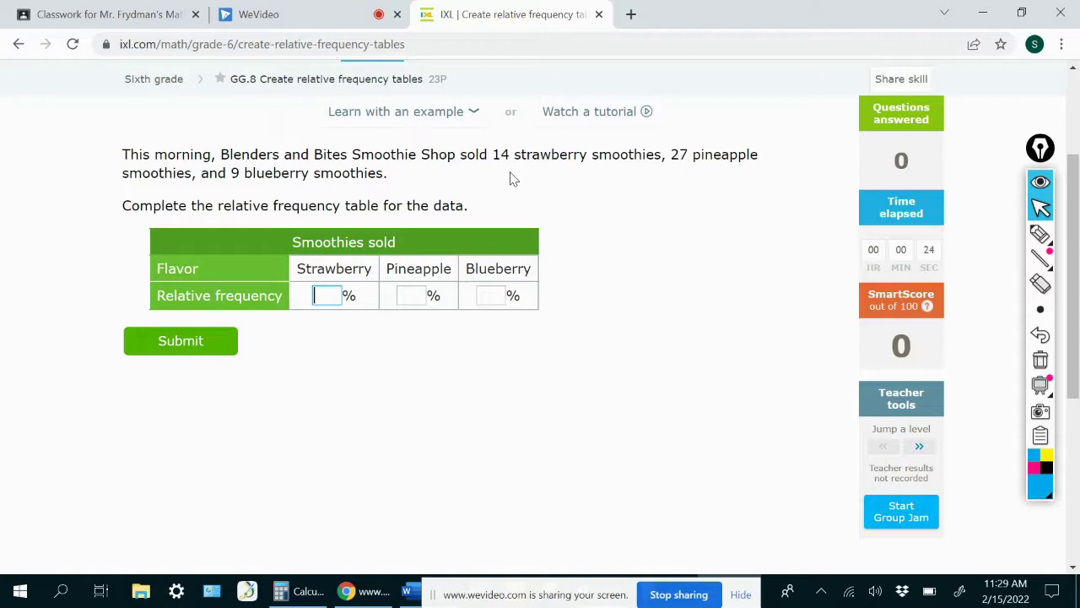
drag(158, 300, 218, 302)
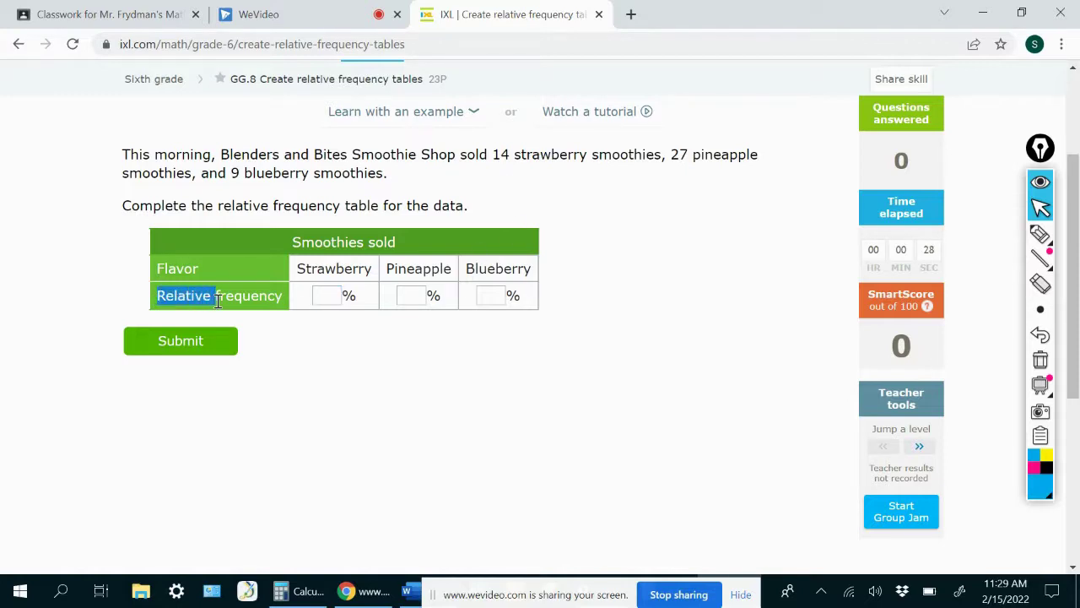
click(344, 340)
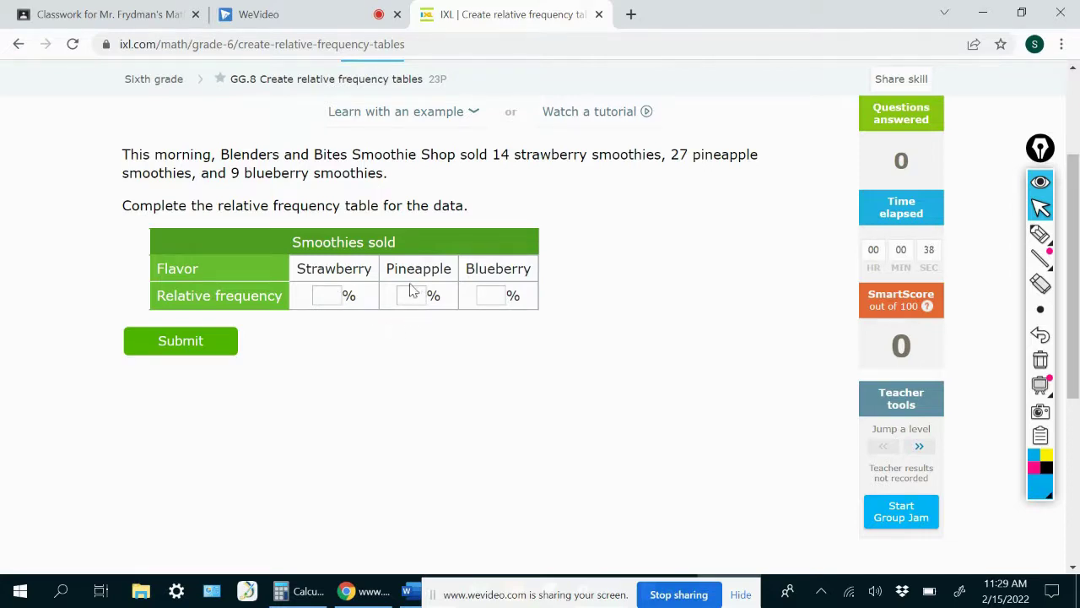
- In Calculator beside the problem, total the smoothies: 14 + 27 + 9 = 50
click(302, 591)
click(918, 247)
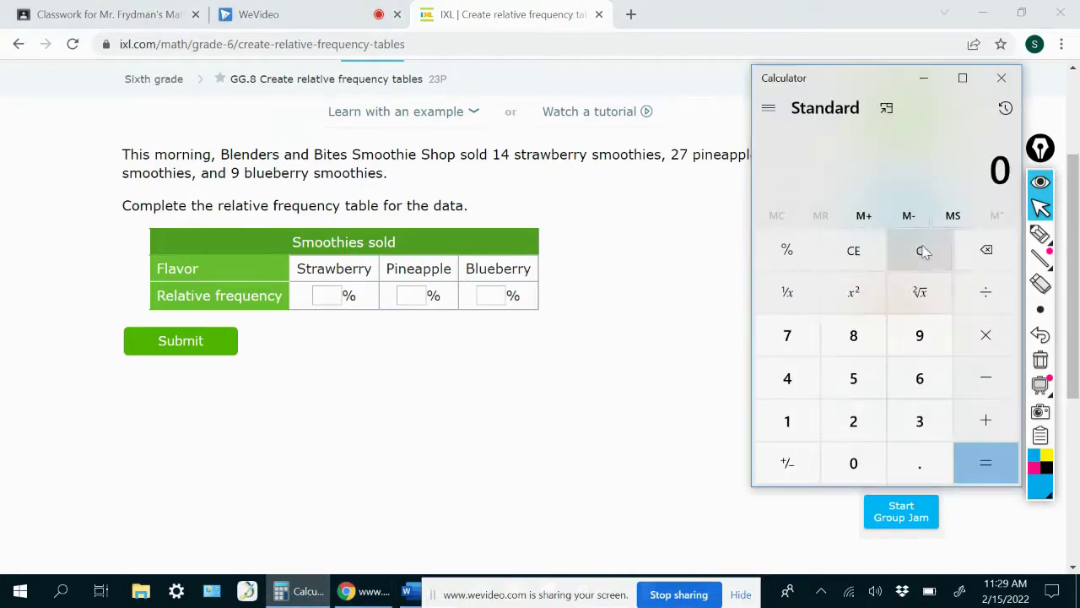
drag(843, 79, 897, 75)
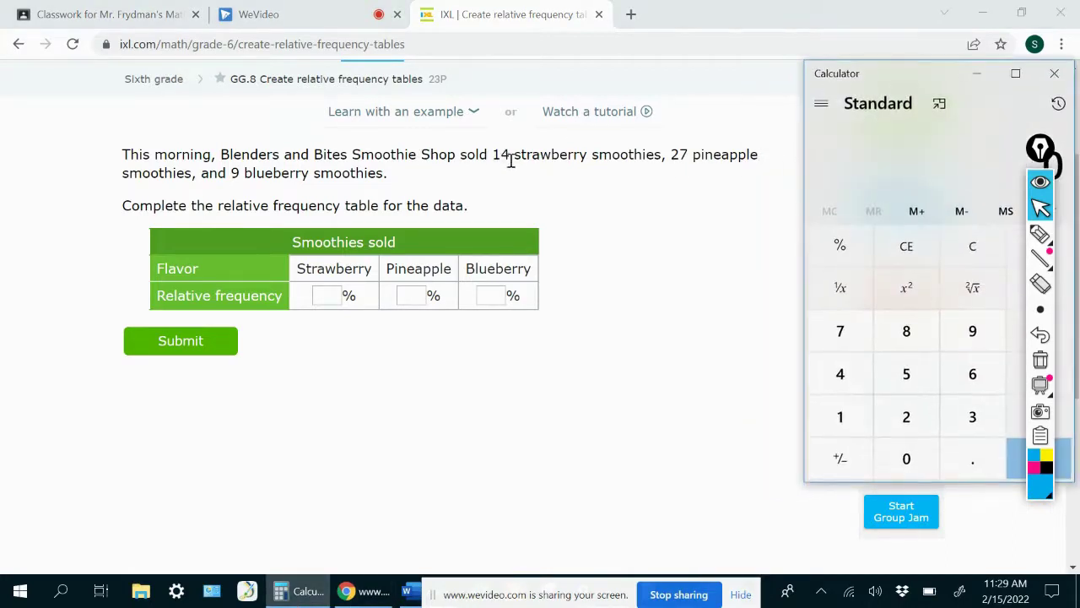
click(839, 413)
click(839, 373)
mouse_move(1040, 151)
mouse_down()
mouse_move(987, 437)
mouse_move(1016, 515)
mouse_up()
click(1038, 410)
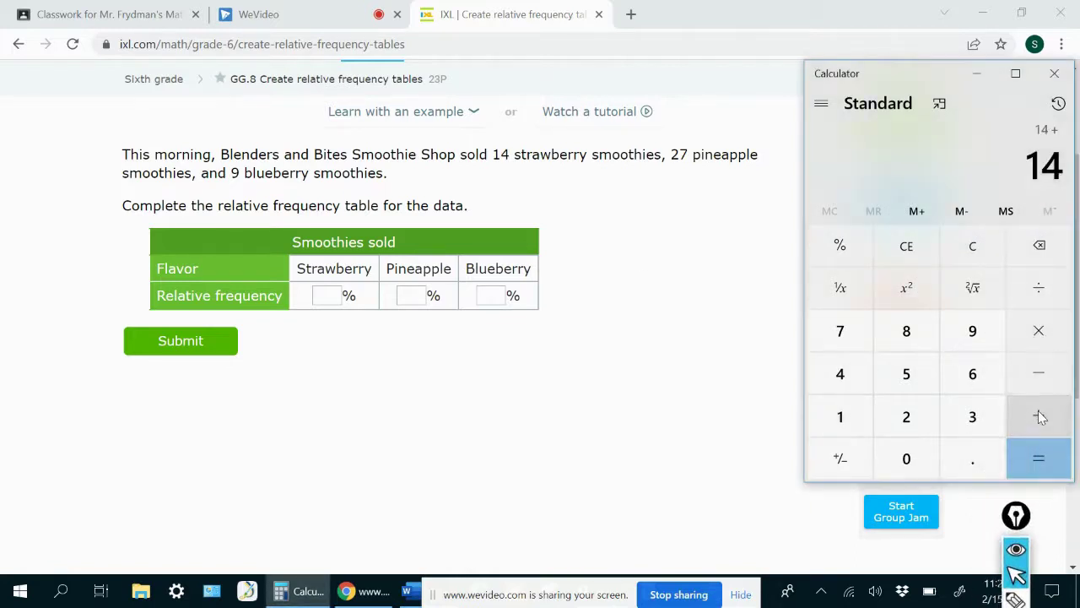
click(911, 415)
click(842, 330)
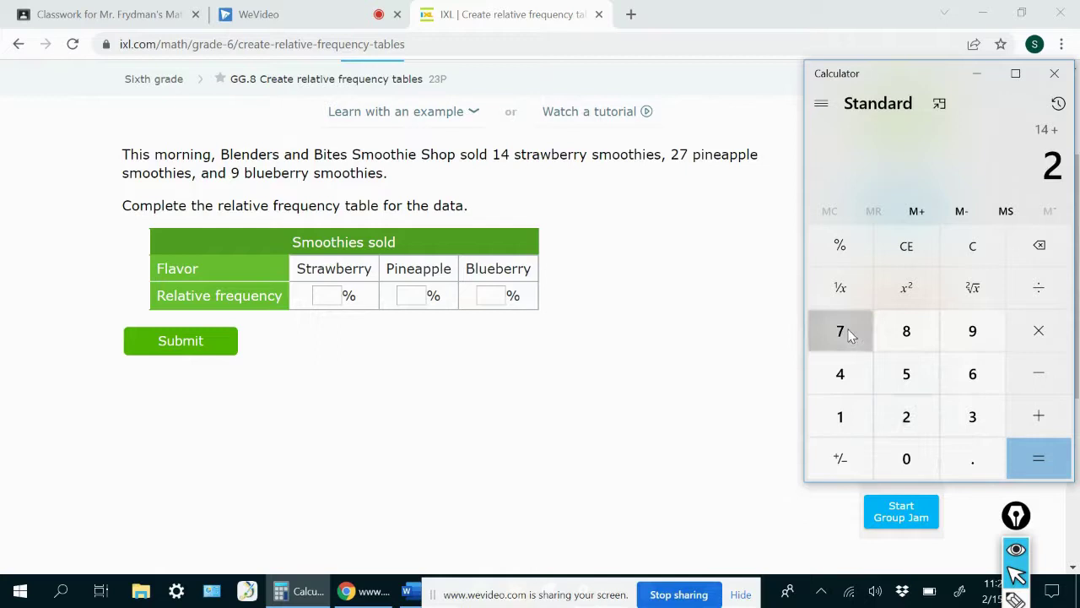
click(1037, 419)
click(985, 347)
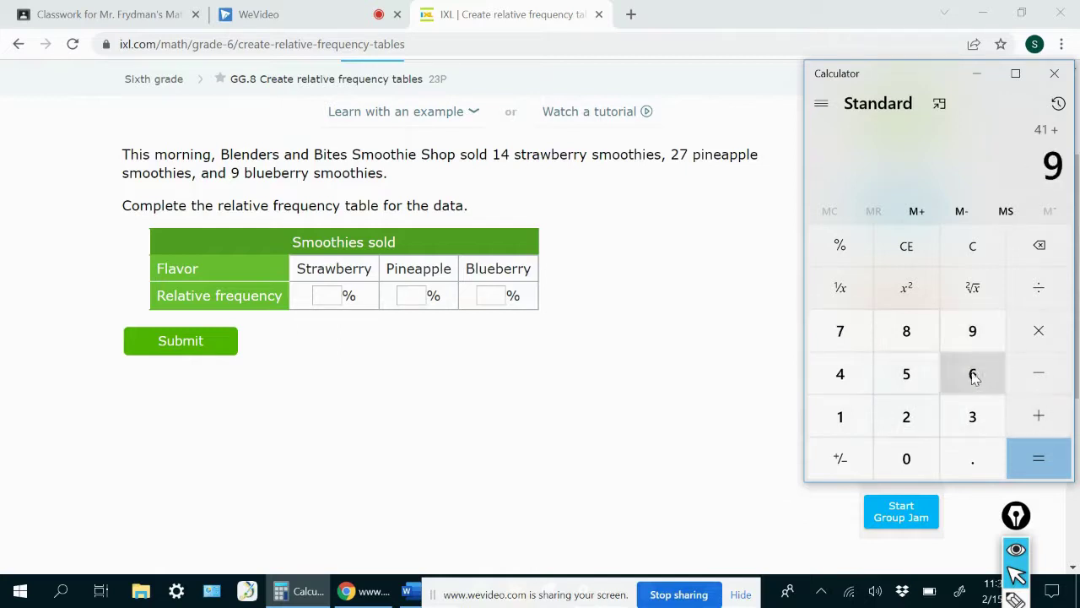
click(1040, 466)
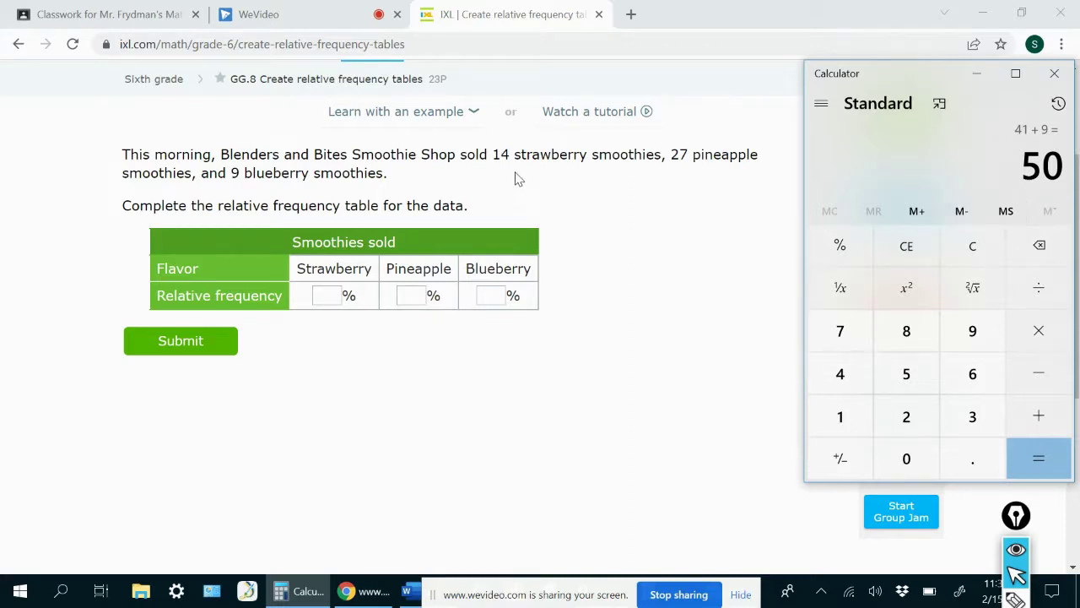
- Compute the strawberry share, 14 ÷ 50 = 0.28
click(839, 415)
click(839, 374)
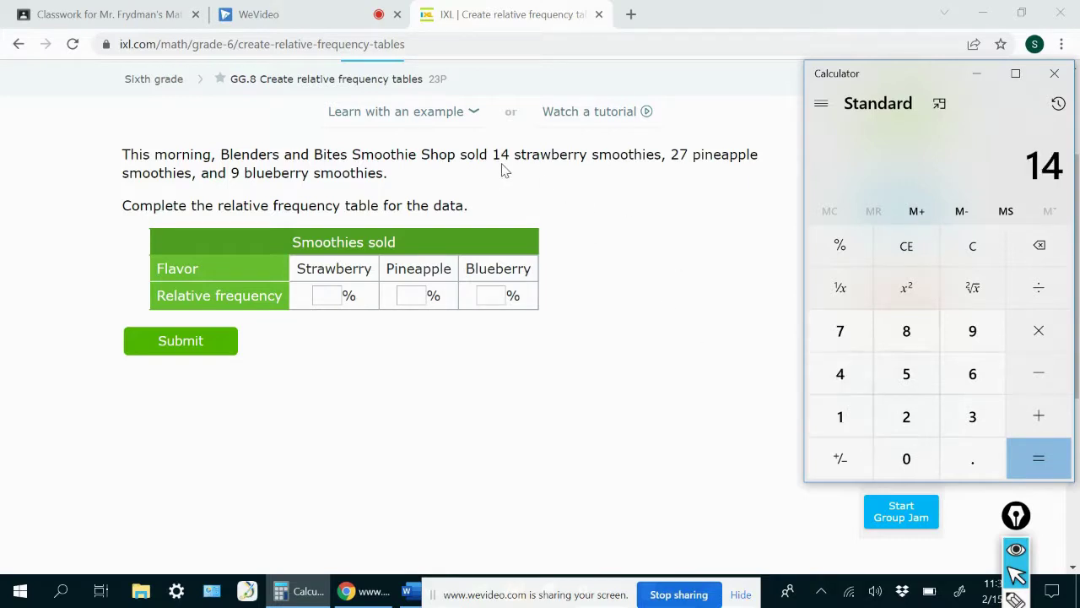
click(1037, 288)
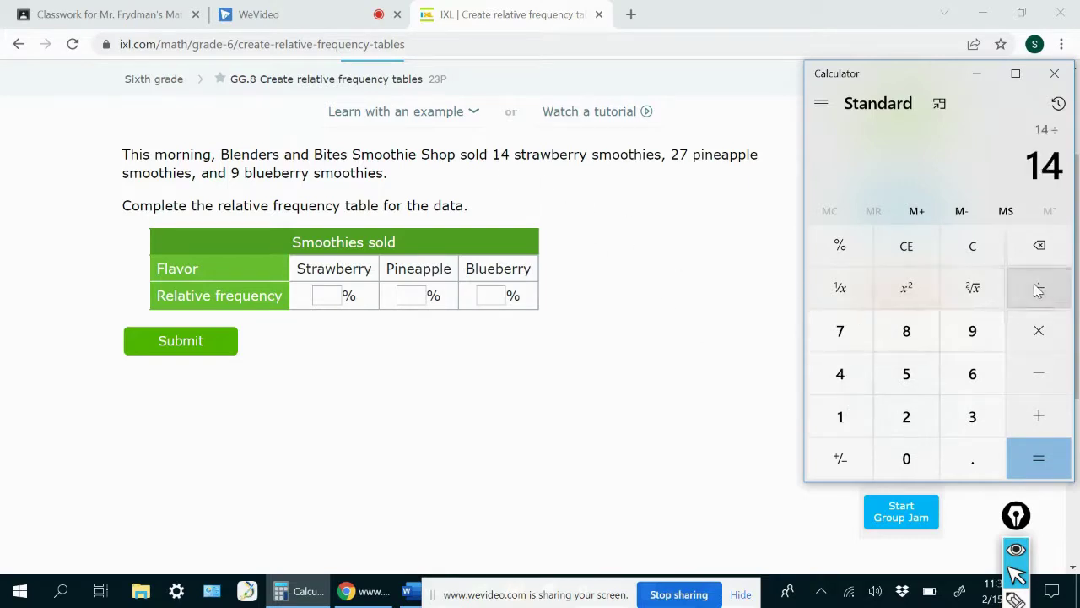
click(882, 364)
click(907, 458)
click(1041, 466)
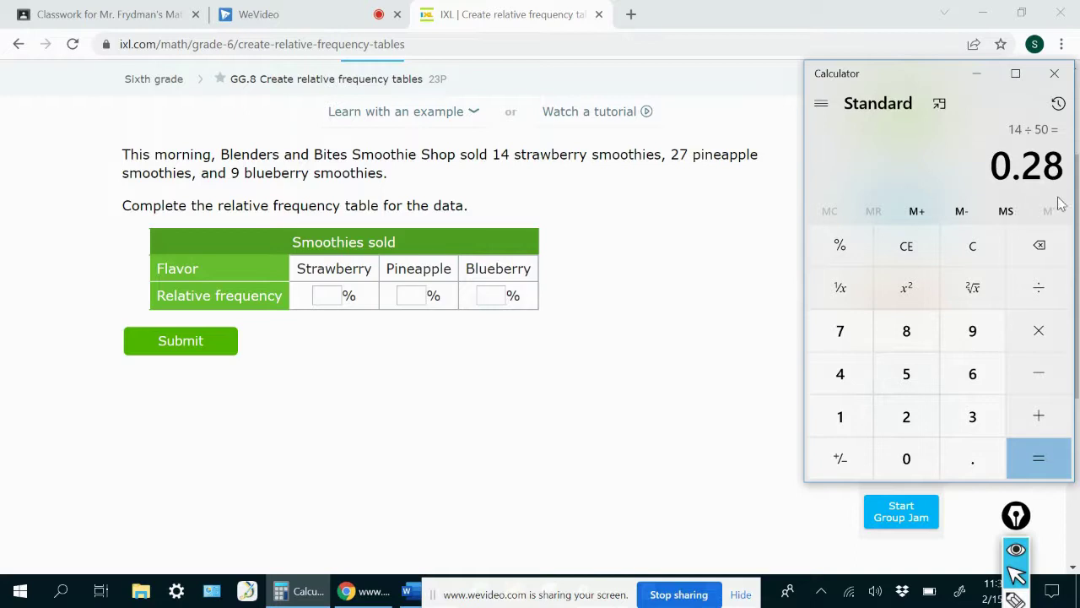
- Enter 28% for Strawberry in the smoothie table
click(321, 295)
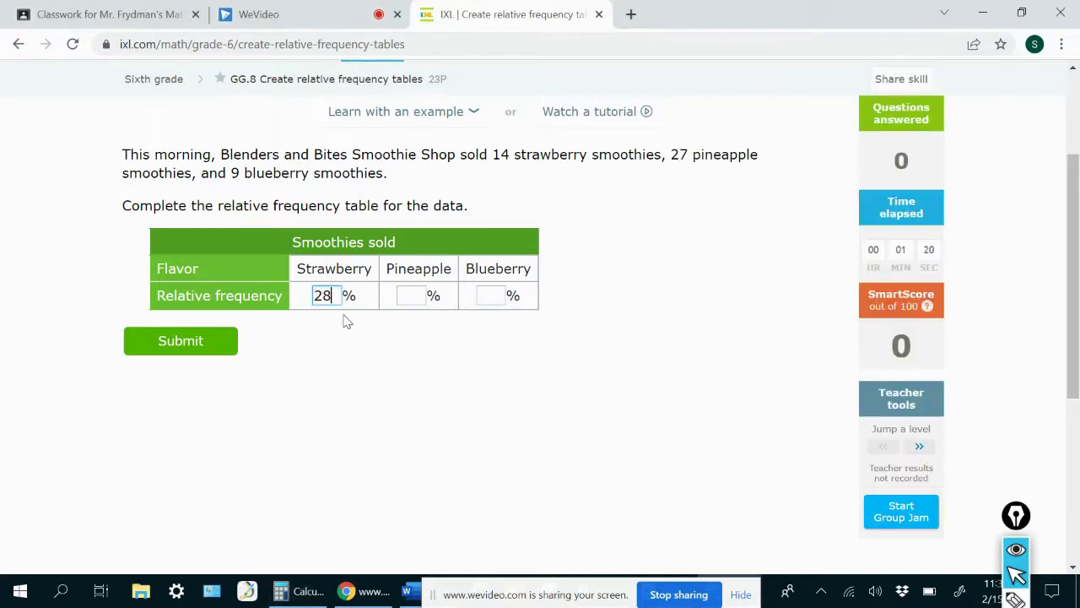
click(377, 353)
drag(593, 597, 659, 598)
- Compute the pineapple share in Calculator, 27 ÷ 50 = 0.54
click(299, 591)
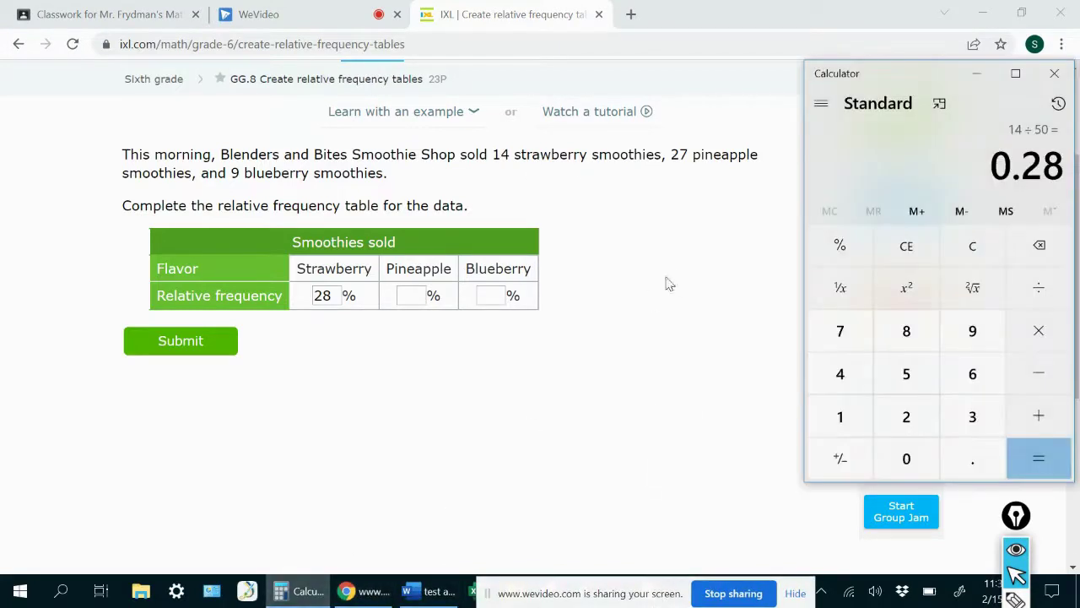
click(906, 416)
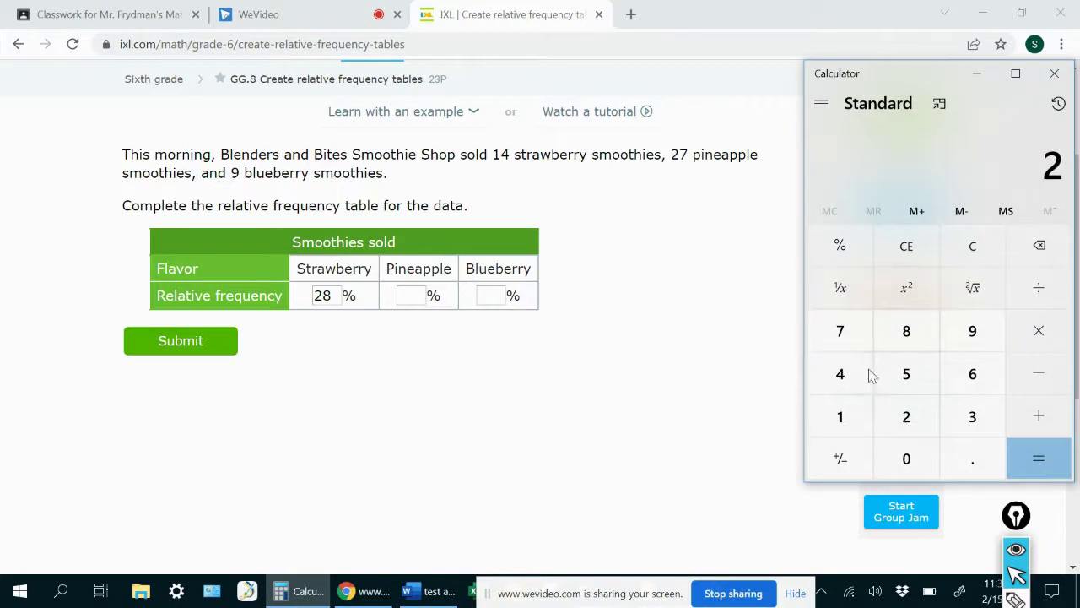
click(840, 331)
click(1027, 302)
click(909, 368)
click(908, 455)
click(1037, 456)
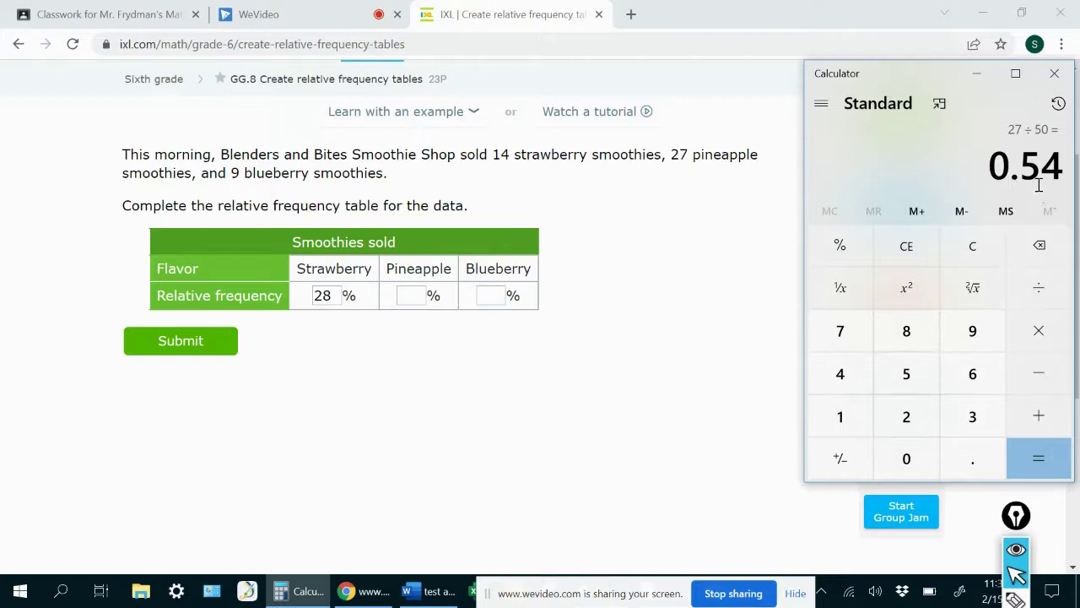
drag(1041, 184, 1060, 197)
click(1070, 199)
- Enter 54% for Pineapple
click(413, 295)
text(54)
click(493, 296)
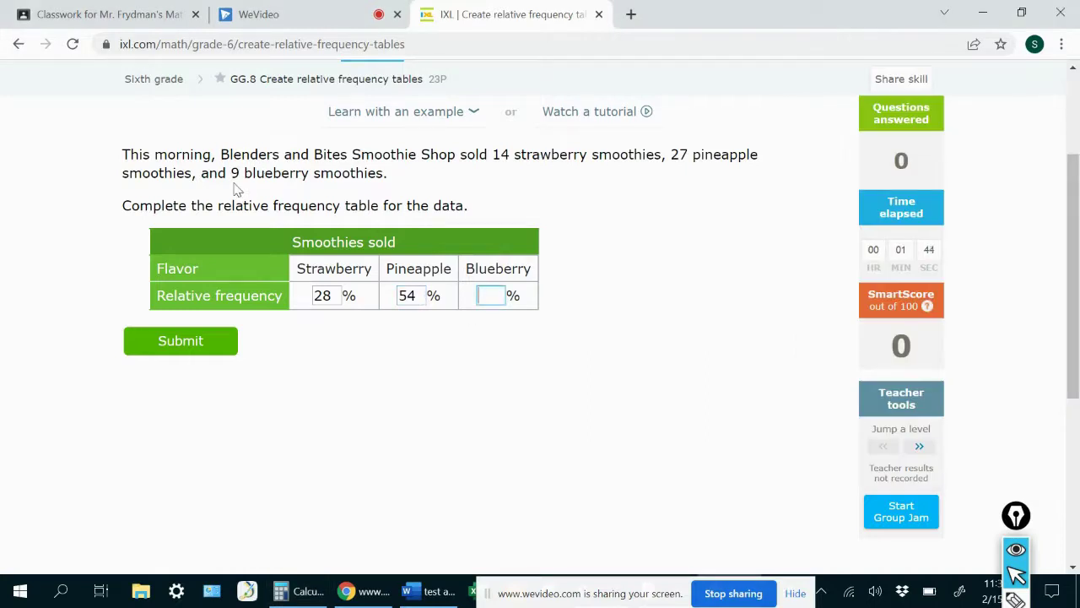
- Compute the blueberry share in Calculator, 9 ÷ 50 = 0.18
mouse_move(667, 598)
mouse_down()
mouse_move(418, 587)
mouse_move(656, 594)
mouse_up()
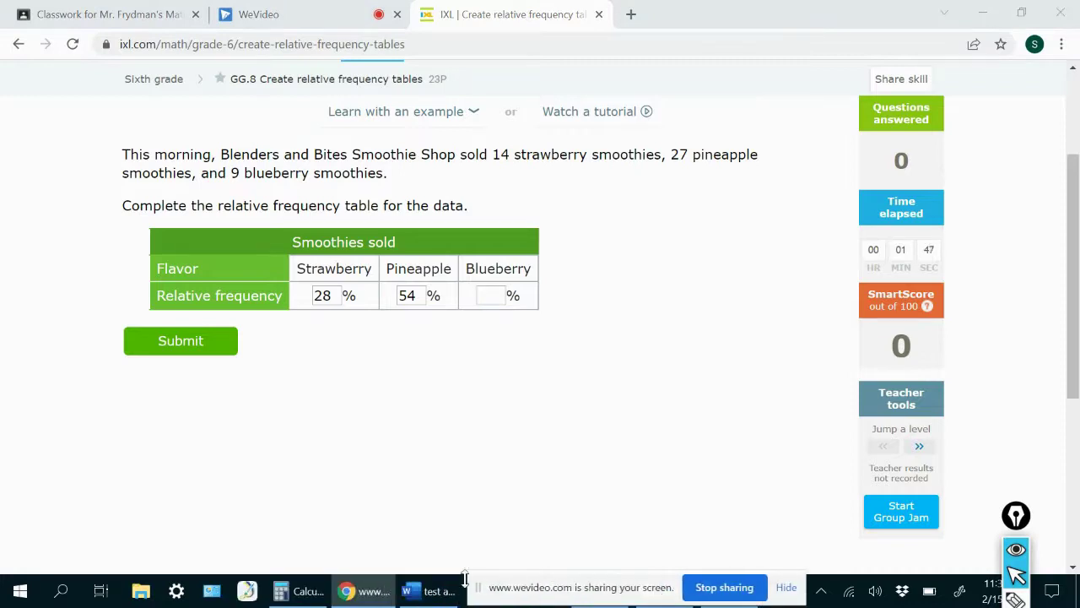
click(295, 591)
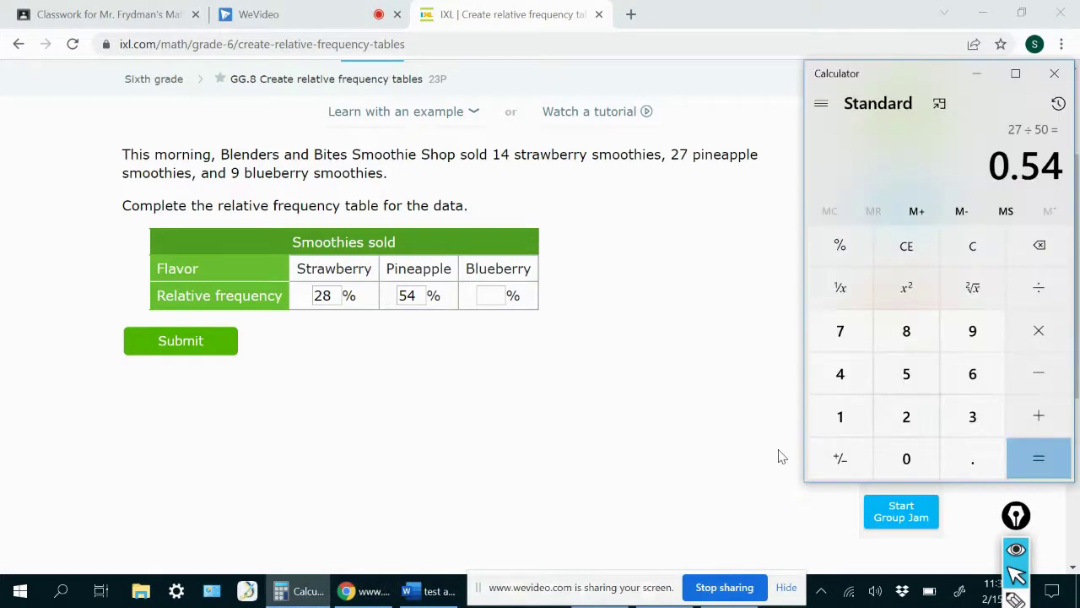
click(972, 331)
click(1038, 287)
click(907, 374)
click(906, 458)
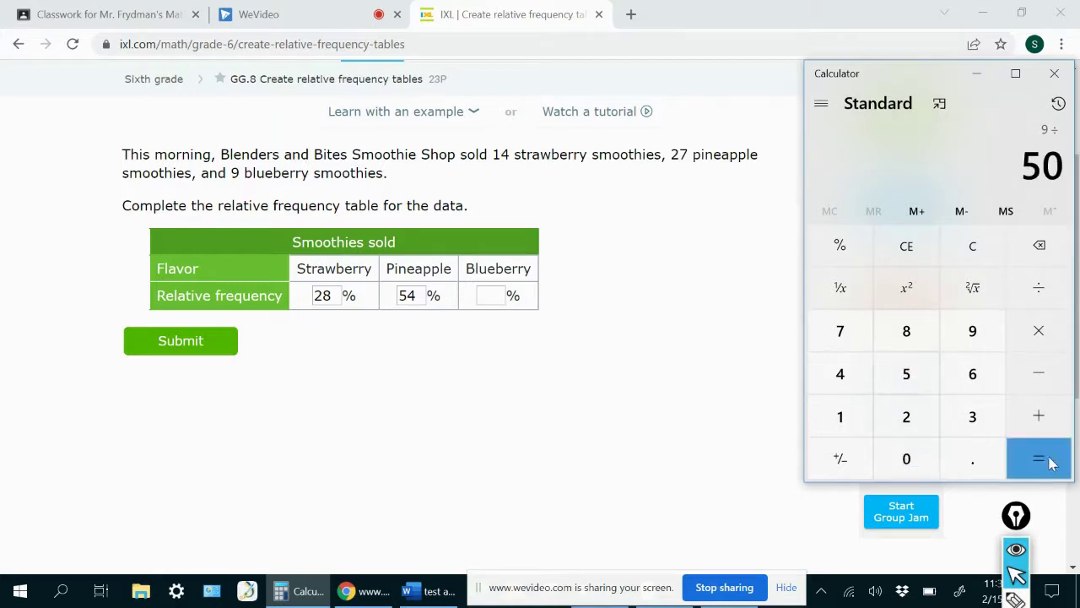
click(1050, 460)
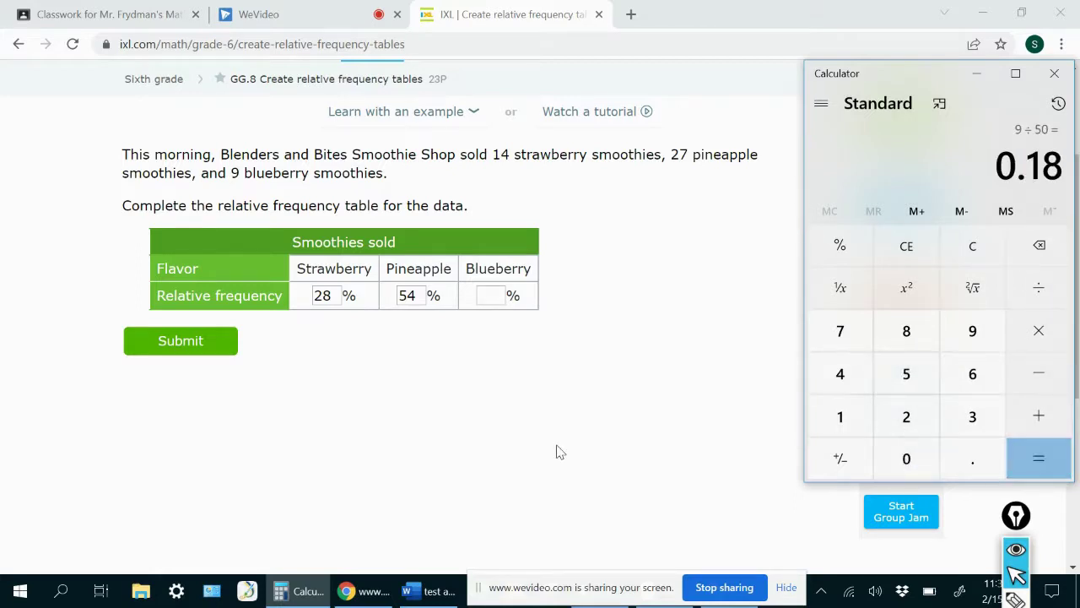
- With the freehand pen, write 9/50 = ?/100, add ×2 top and bottom, and write 18
click(1016, 517)
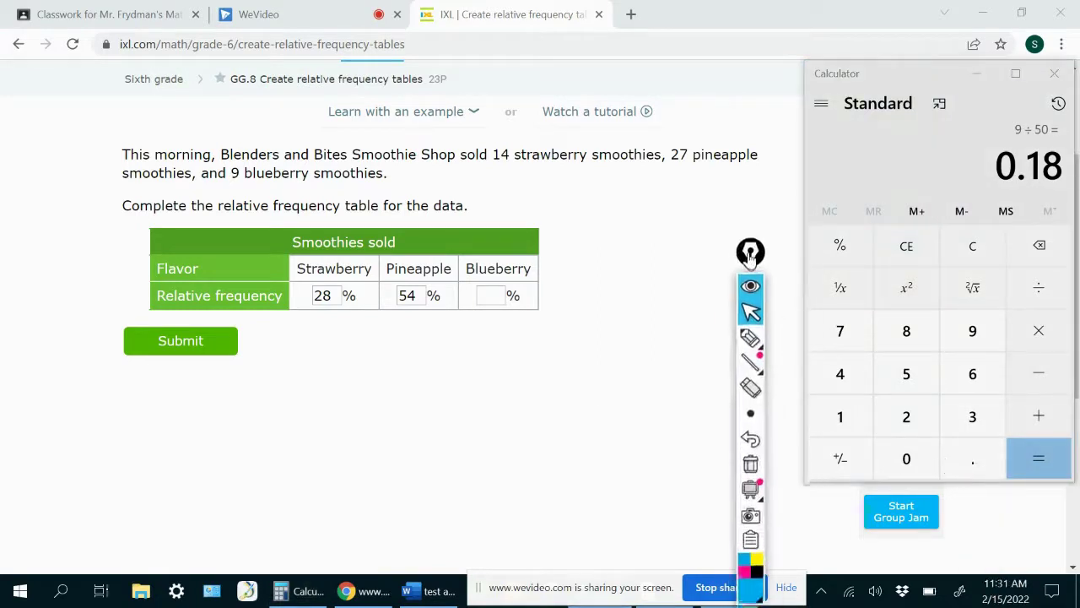
click(748, 332)
drag(406, 385, 404, 425)
drag(353, 439, 438, 436)
mouse_move(369, 457)
mouse_down()
mouse_move(362, 485)
mouse_move(392, 454)
mouse_move(407, 464)
mouse_up()
drag(469, 429, 489, 429)
drag(469, 439, 606, 436)
mouse_move(523, 455)
mouse_down()
mouse_move(522, 479)
mouse_move(556, 458)
mouse_move(588, 458)
mouse_up()
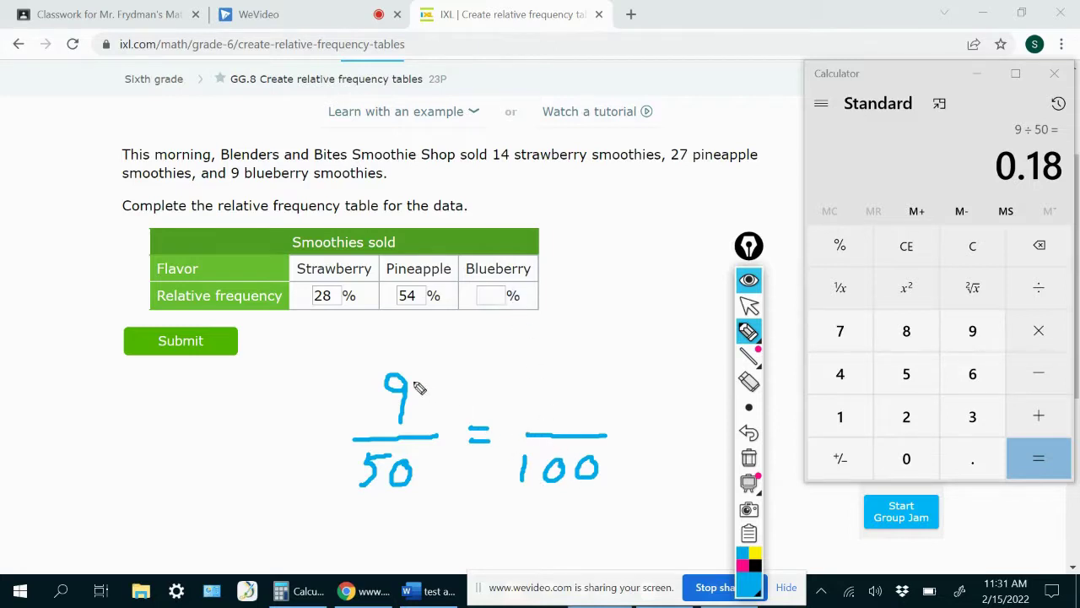
mouse_move(424, 464)
mouse_down()
mouse_move(435, 478)
mouse_move(424, 479)
mouse_move(460, 484)
mouse_up()
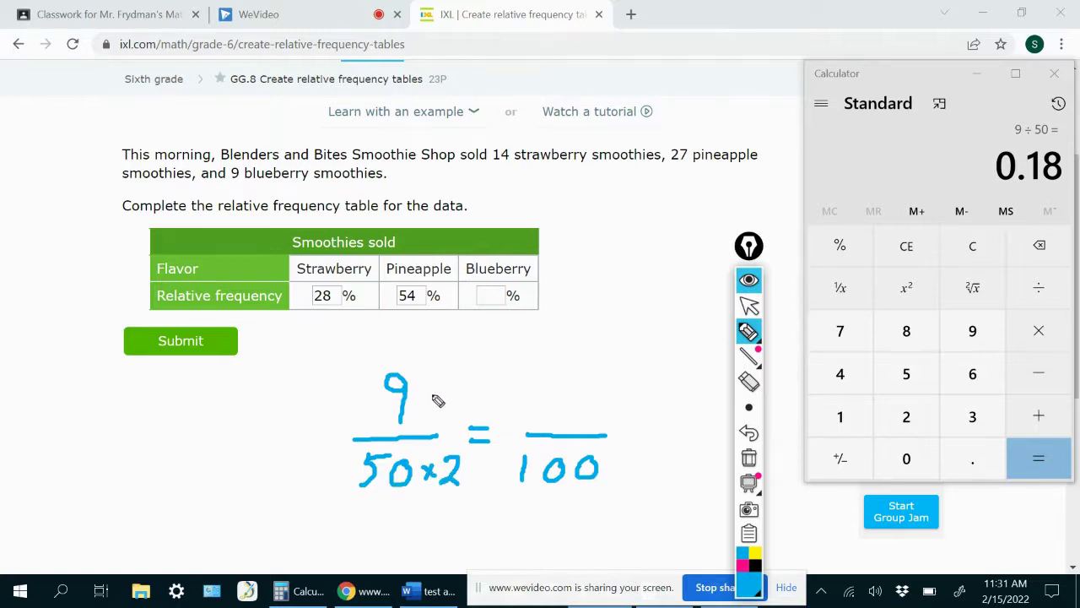
mouse_move(425, 388)
mouse_down()
mouse_move(437, 403)
mouse_move(425, 403)
mouse_move(466, 403)
mouse_up()
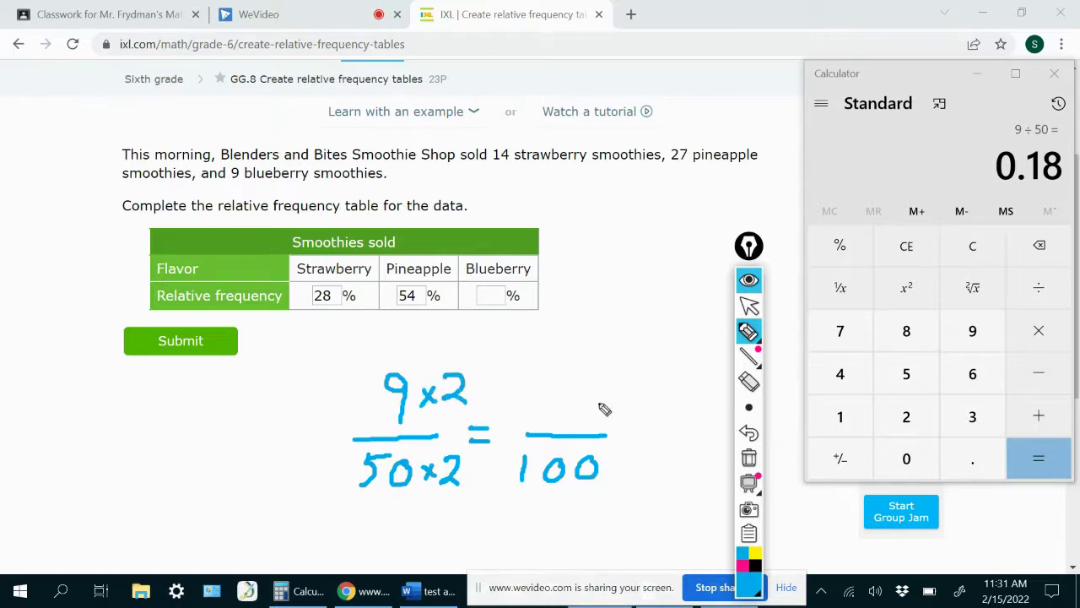
mouse_move(544, 390)
mouse_down()
mouse_move(546, 421)
mouse_move(582, 391)
mouse_up()
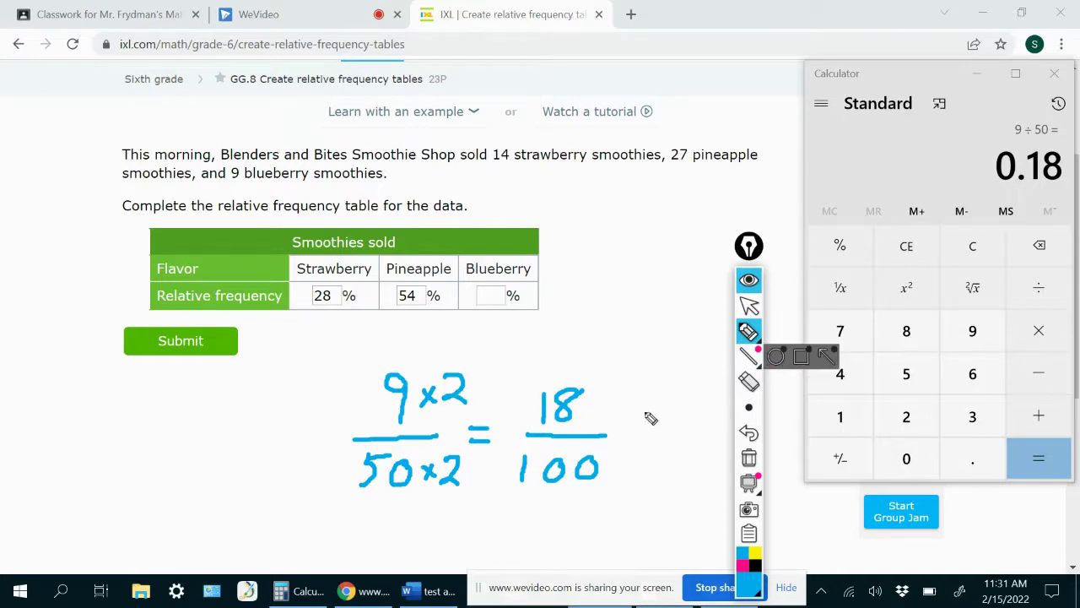
- Enter 18% for Blueberry in the smoothie table
click(749, 306)
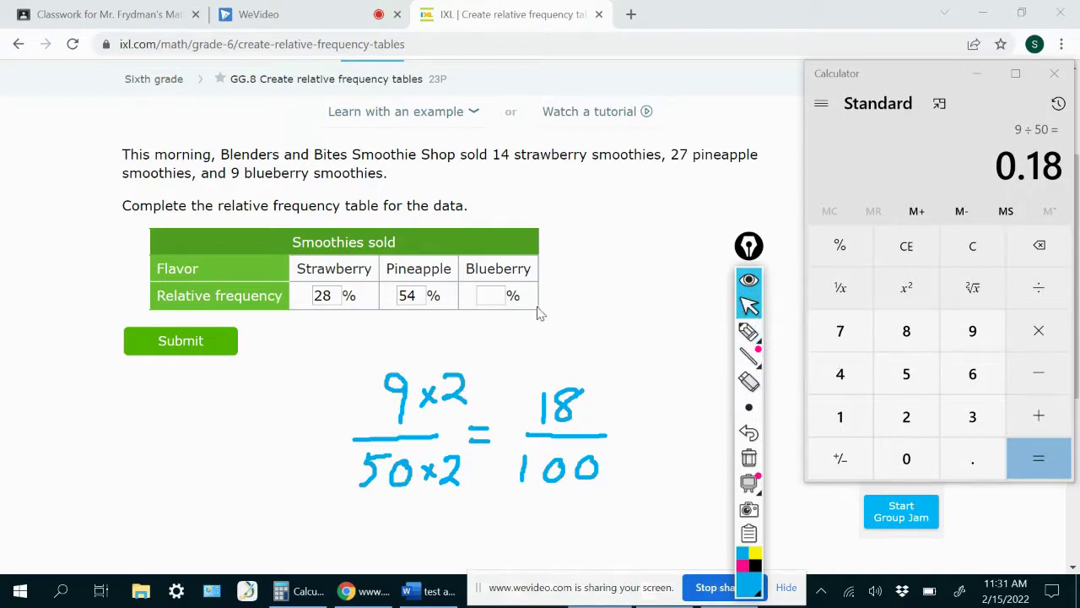
click(486, 292)
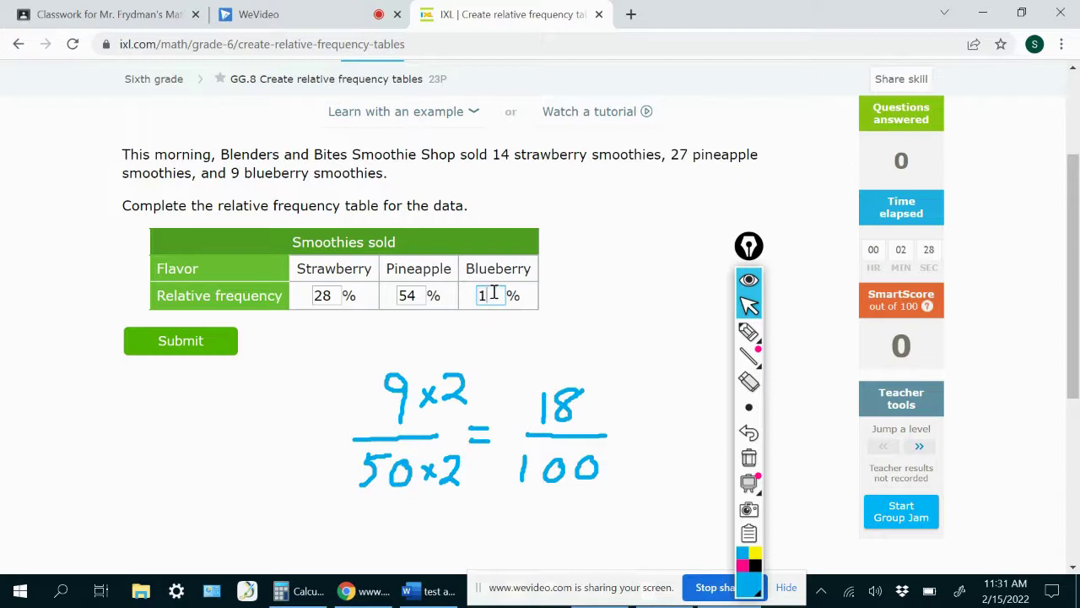
click(514, 337)
- Clear Calculator and enter 28 + 54 + 18 to check the percentages
click(302, 591)
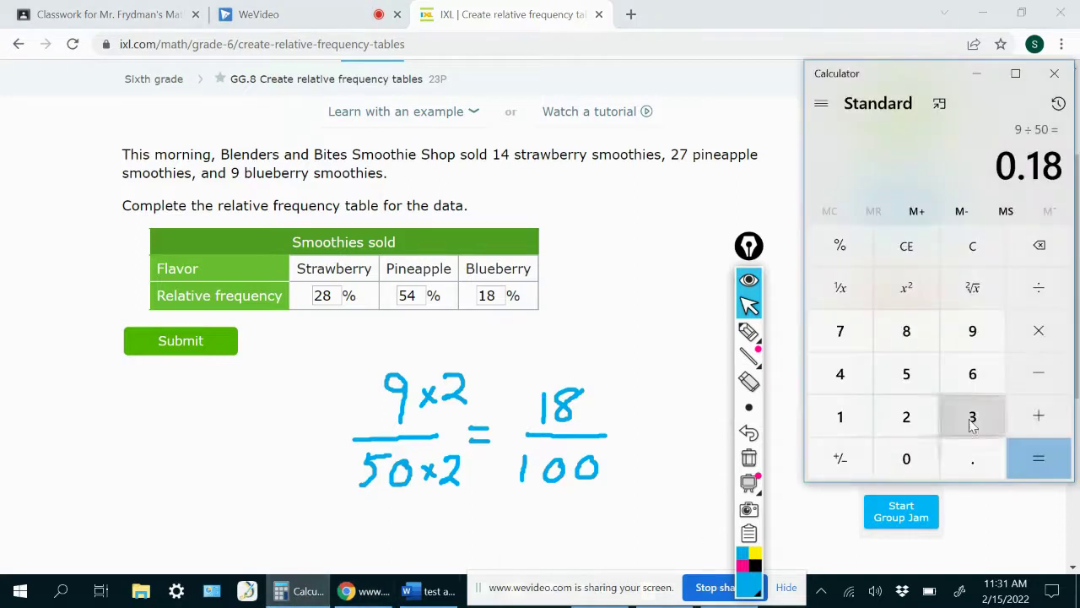
click(970, 249)
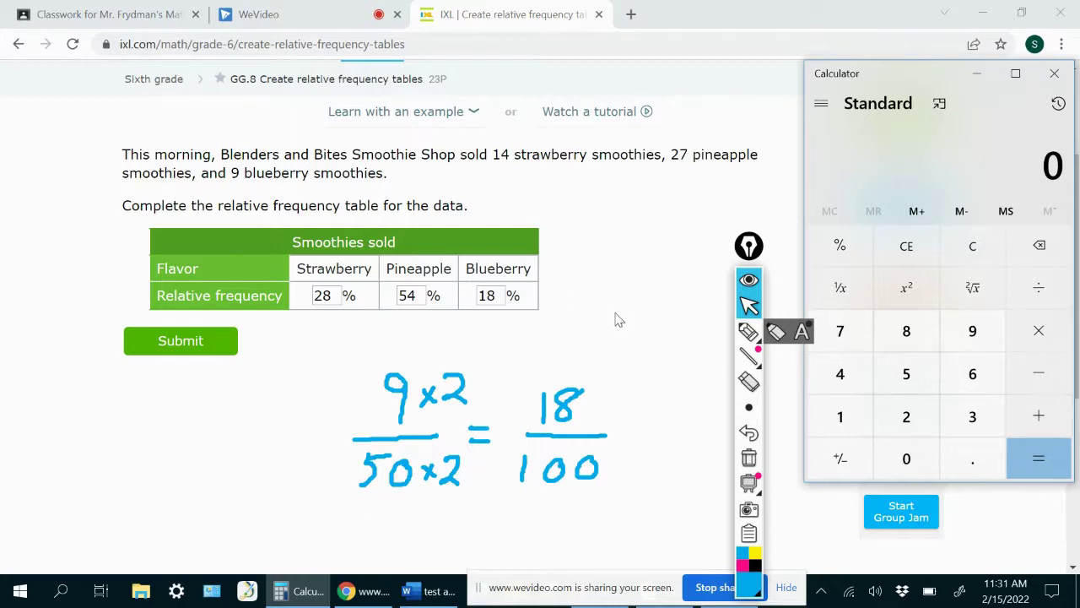
click(930, 420)
click(910, 336)
click(1050, 417)
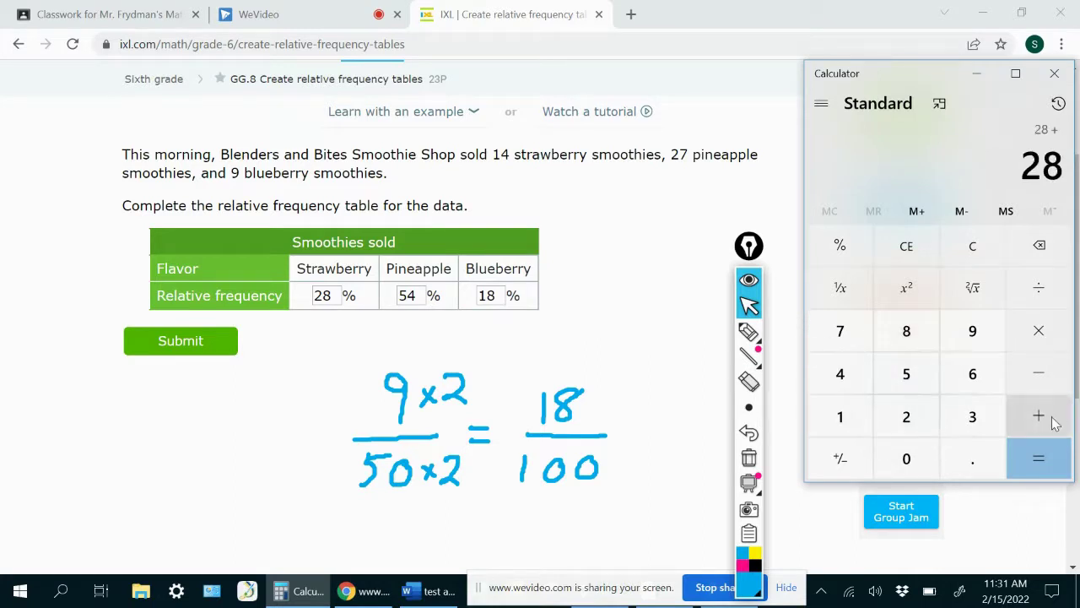
click(911, 377)
click(836, 376)
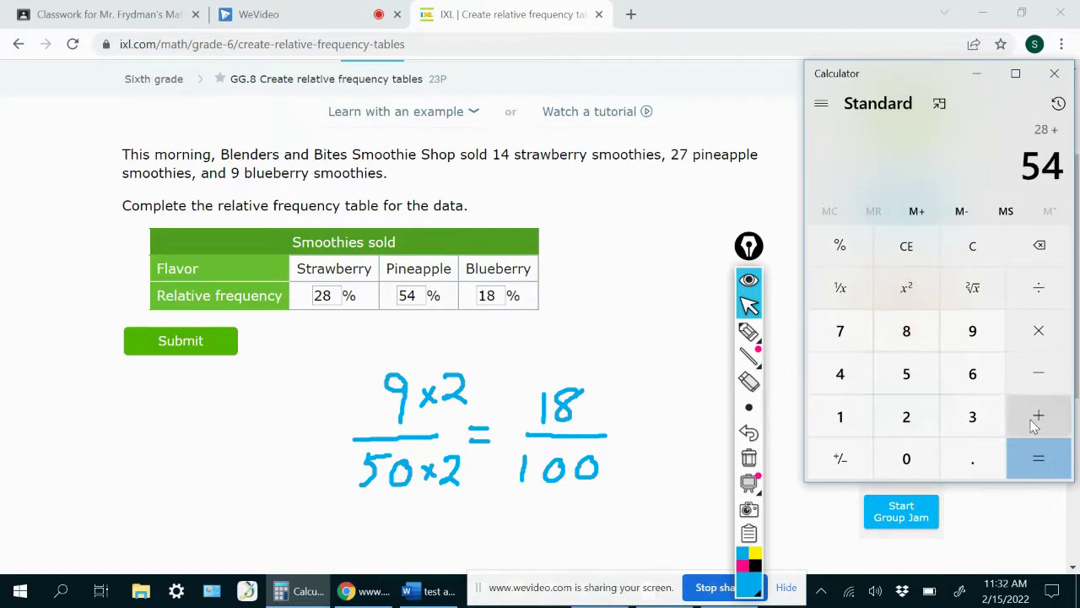
click(1036, 425)
click(835, 415)
click(906, 331)
- Confirm the percentages total 100, submit the smoothie table, and erase the ink
click(1033, 458)
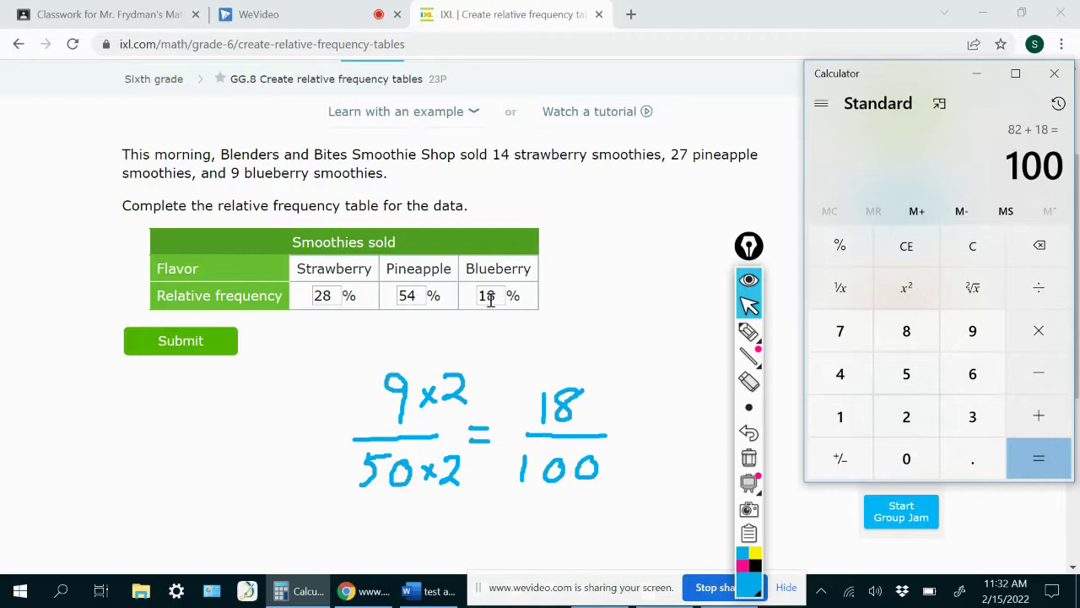
click(181, 341)
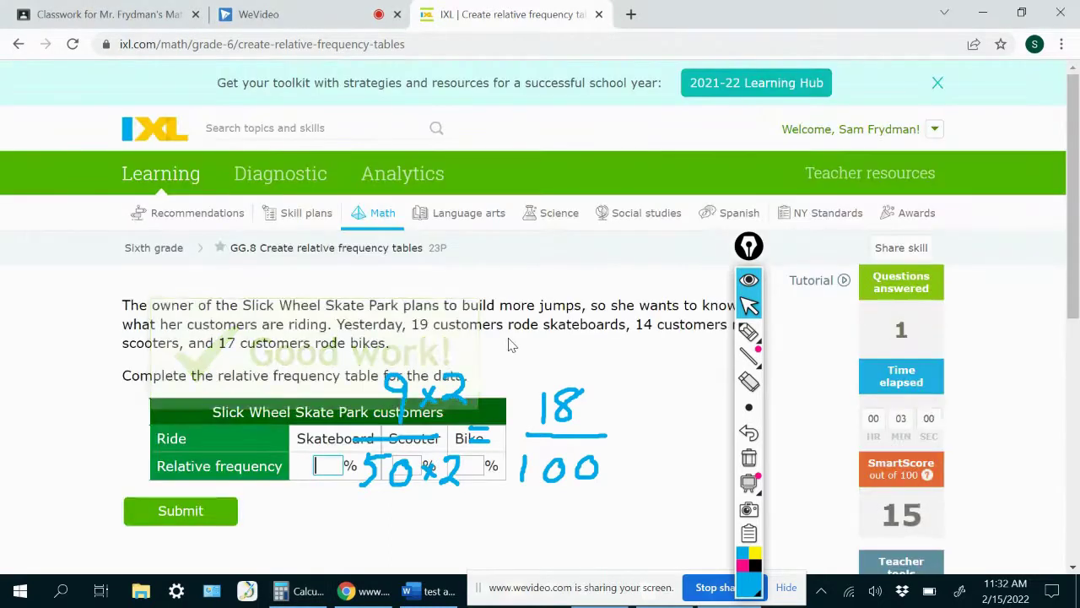
click(748, 458)
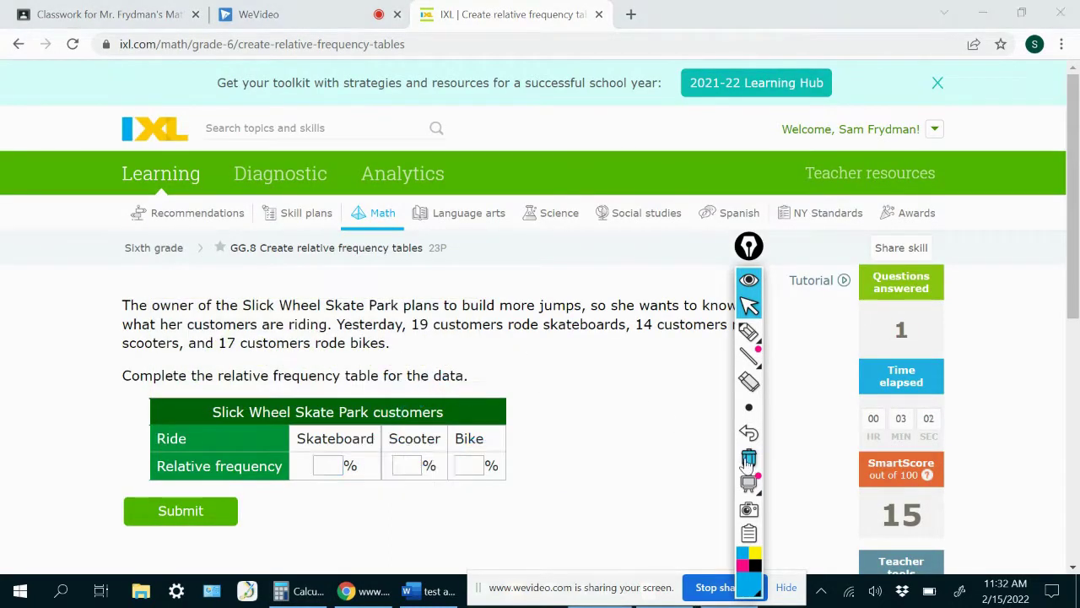
- Move the annotation tools aside and jump a level to the sewing kit question
drag(748, 253, 799, 235)
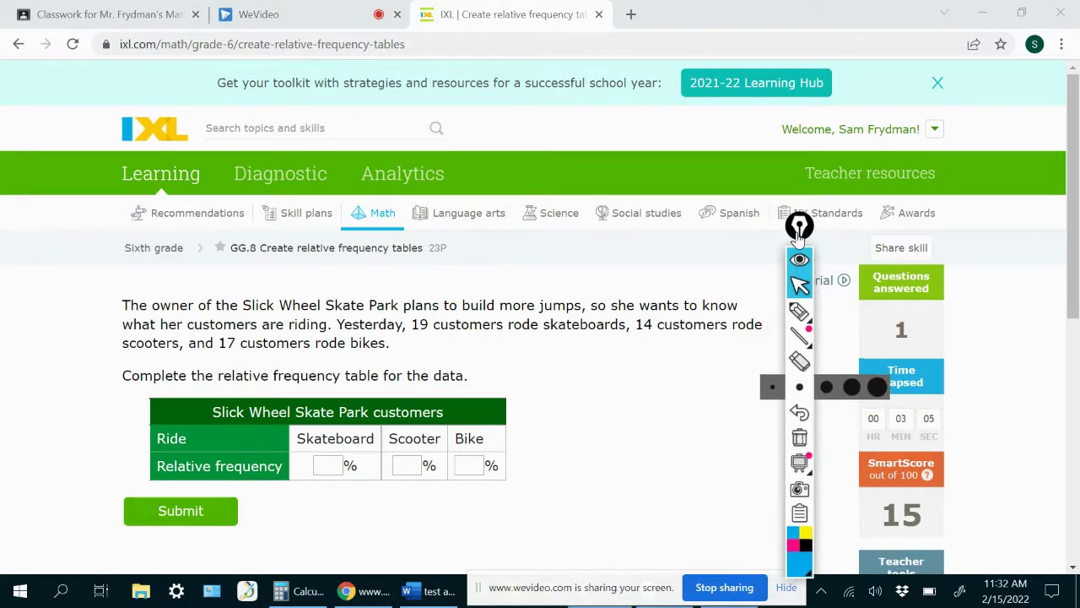
click(988, 318)
scroll(991, 317, down, 1)
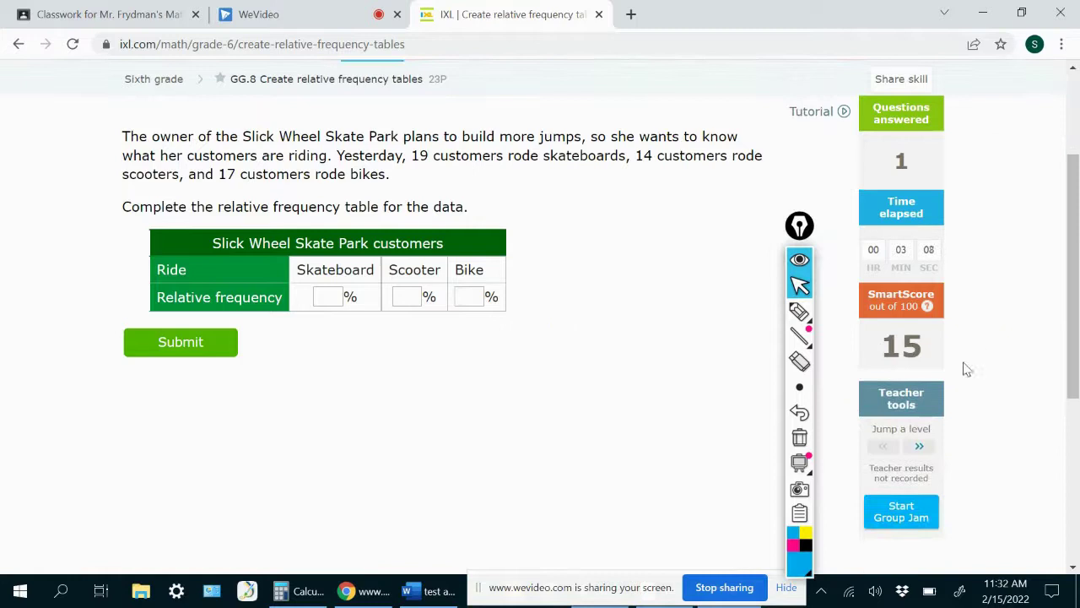
click(919, 446)
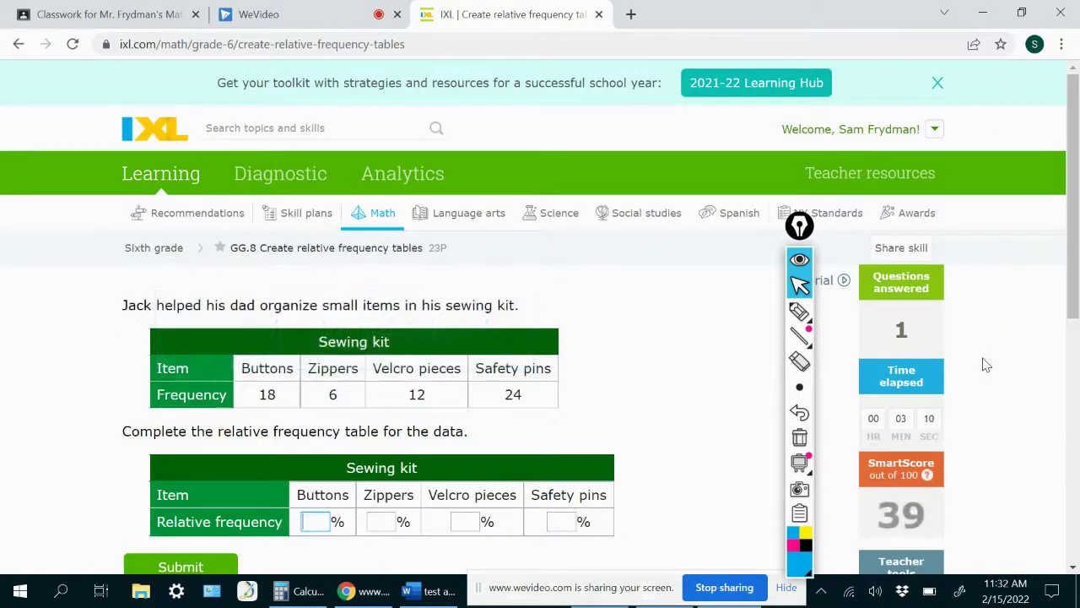
scroll(983, 364, down, 1)
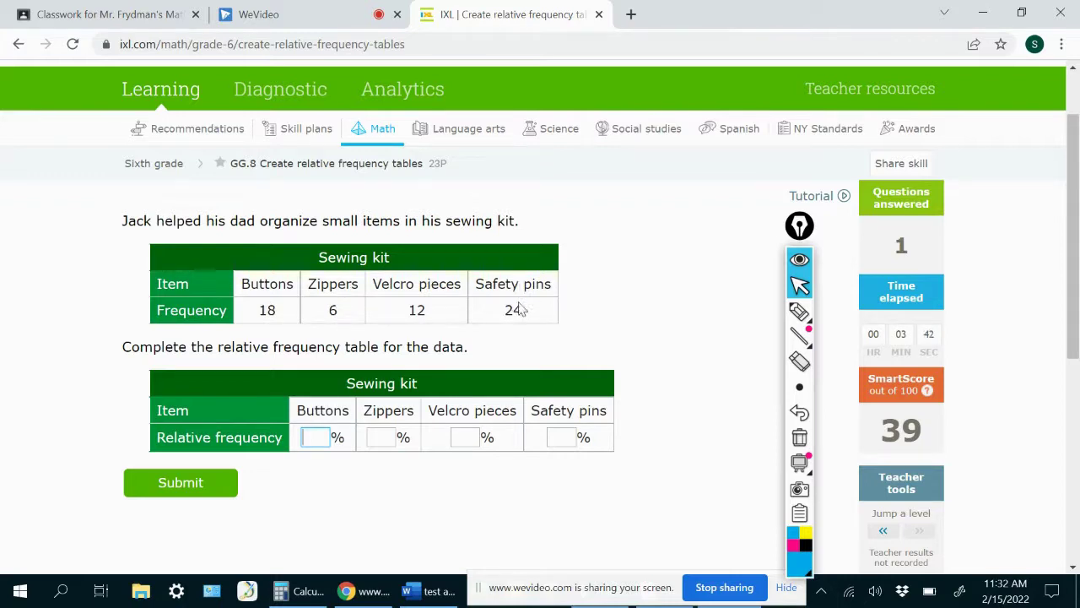
drag(155, 310, 230, 313)
click(265, 310)
drag(192, 437, 288, 447)
- Total the sewing kit items in Calculator: 18 + 6 + 12 + 24 = 60
click(300, 590)
drag(799, 253, 772, 237)
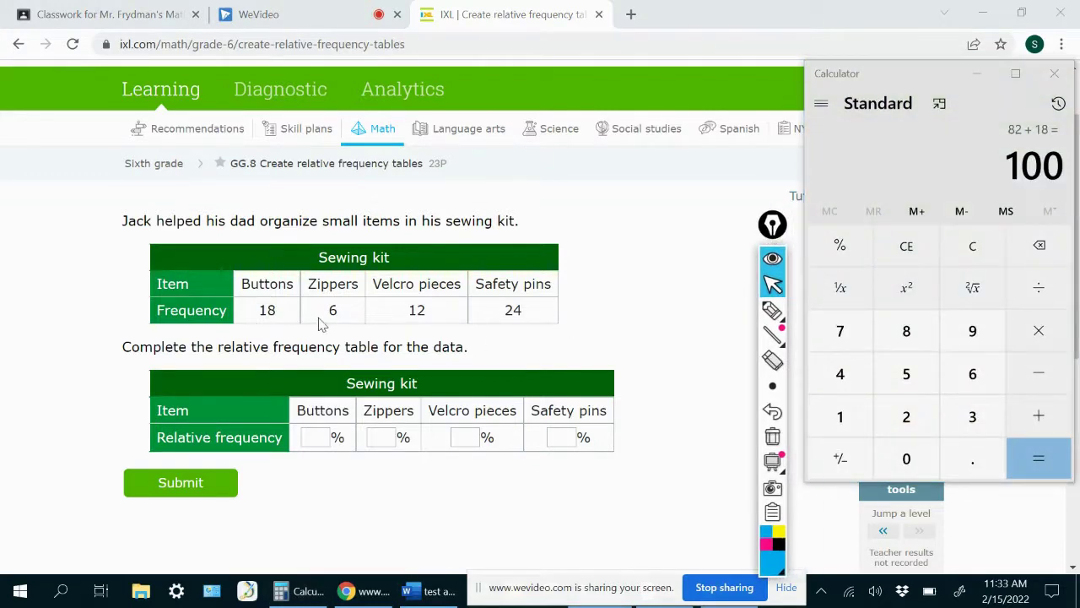
click(839, 416)
click(908, 334)
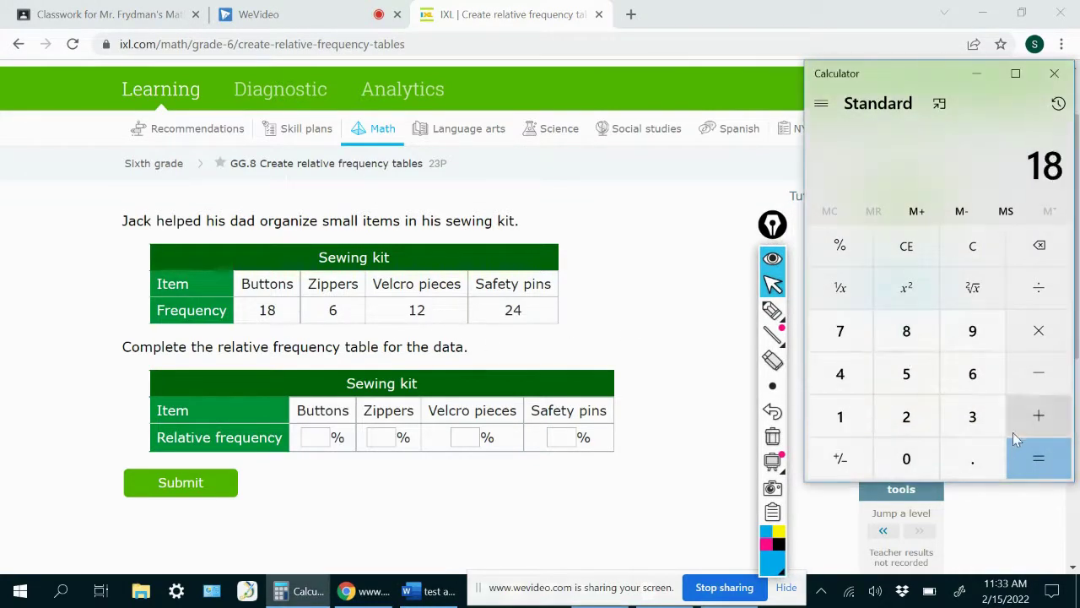
click(1038, 417)
click(972, 373)
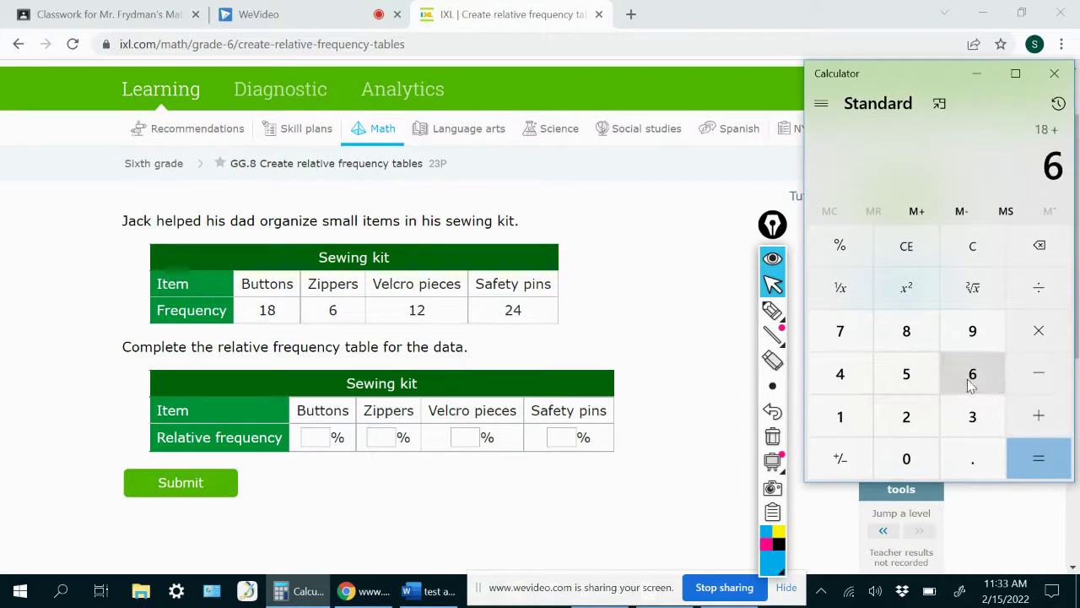
click(1040, 426)
click(840, 417)
click(913, 420)
click(1037, 422)
click(907, 416)
click(839, 374)
click(1050, 465)
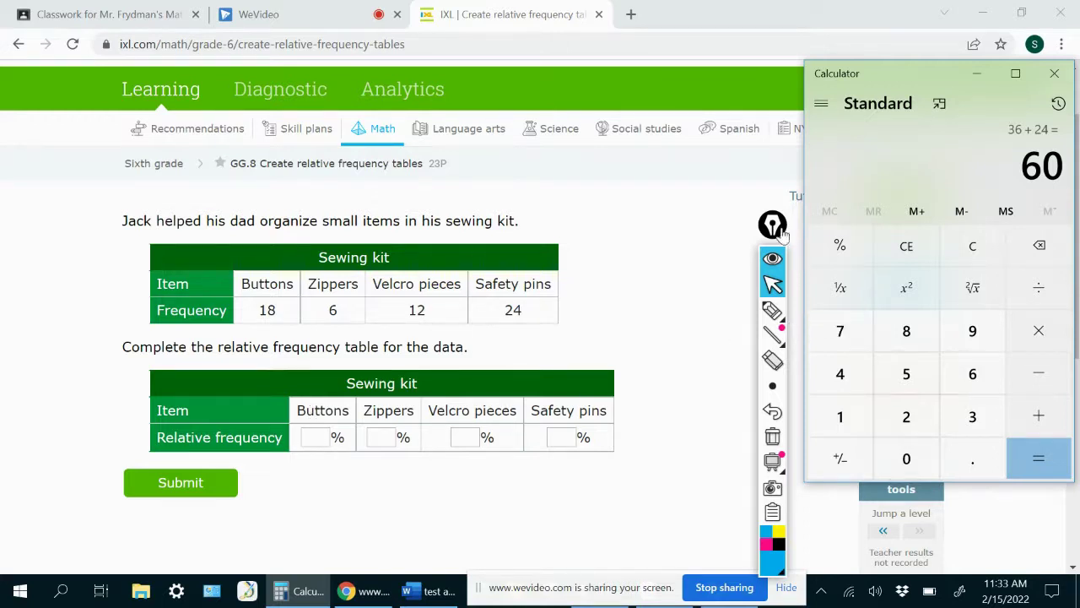
- Compute the Buttons share, 18 ÷ 60 = 0.3
drag(773, 224, 715, 205)
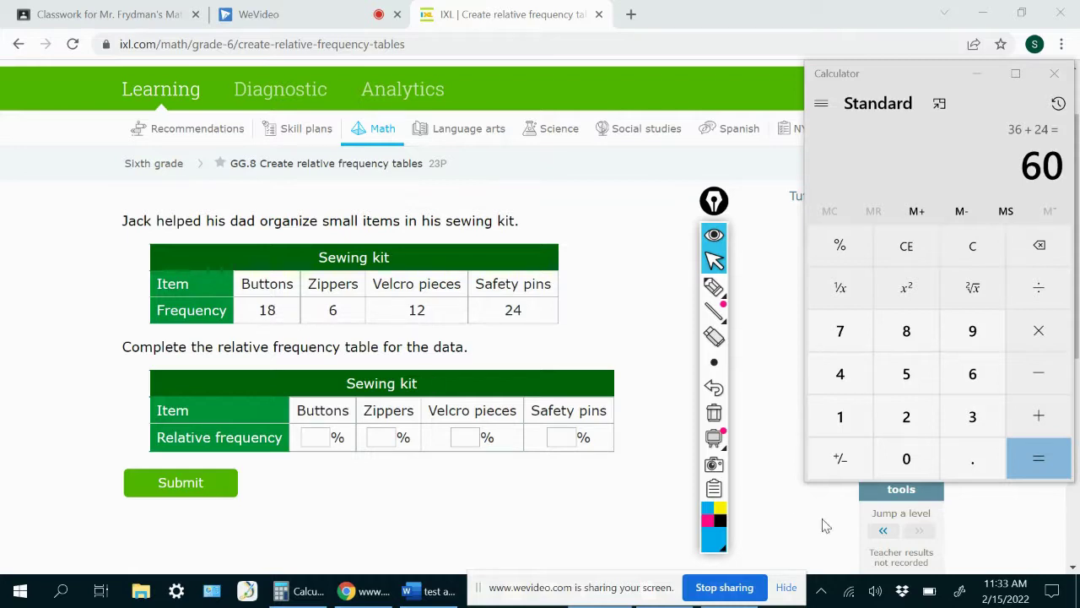
click(839, 416)
click(903, 339)
click(1053, 291)
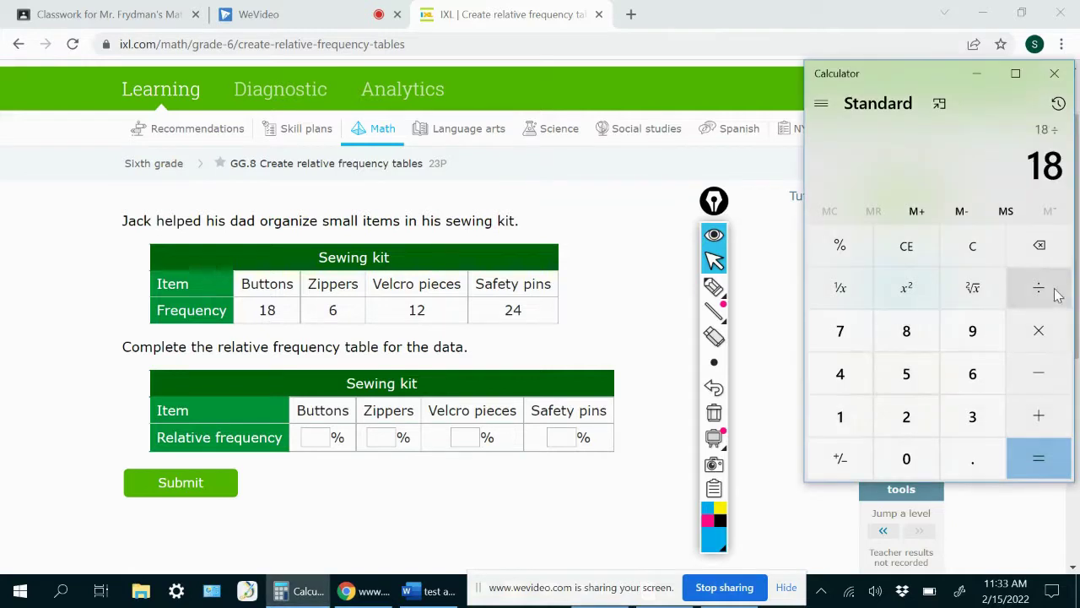
click(966, 379)
click(911, 454)
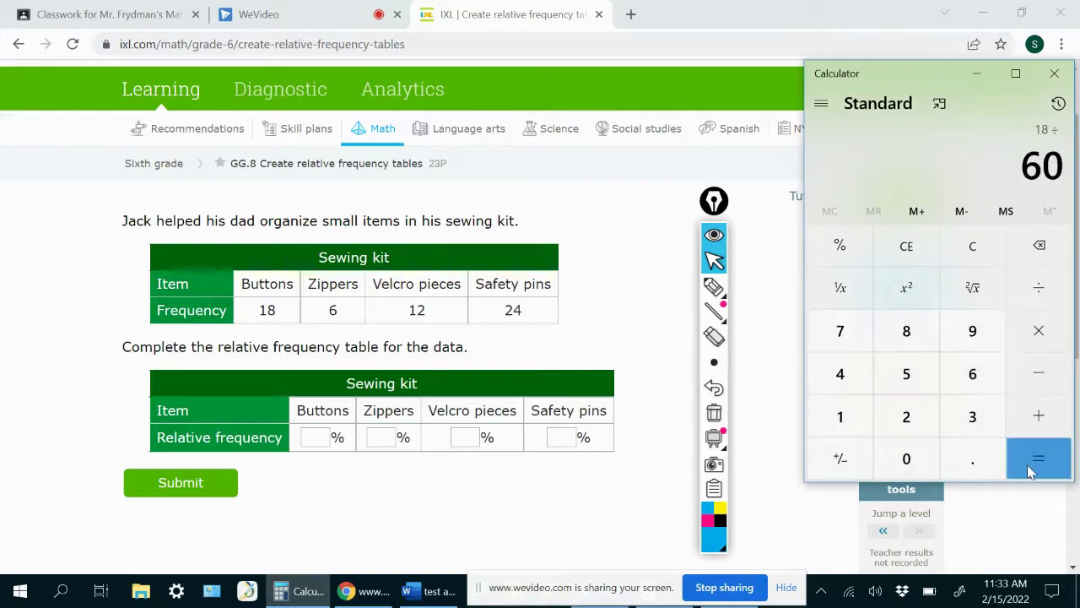
click(1045, 460)
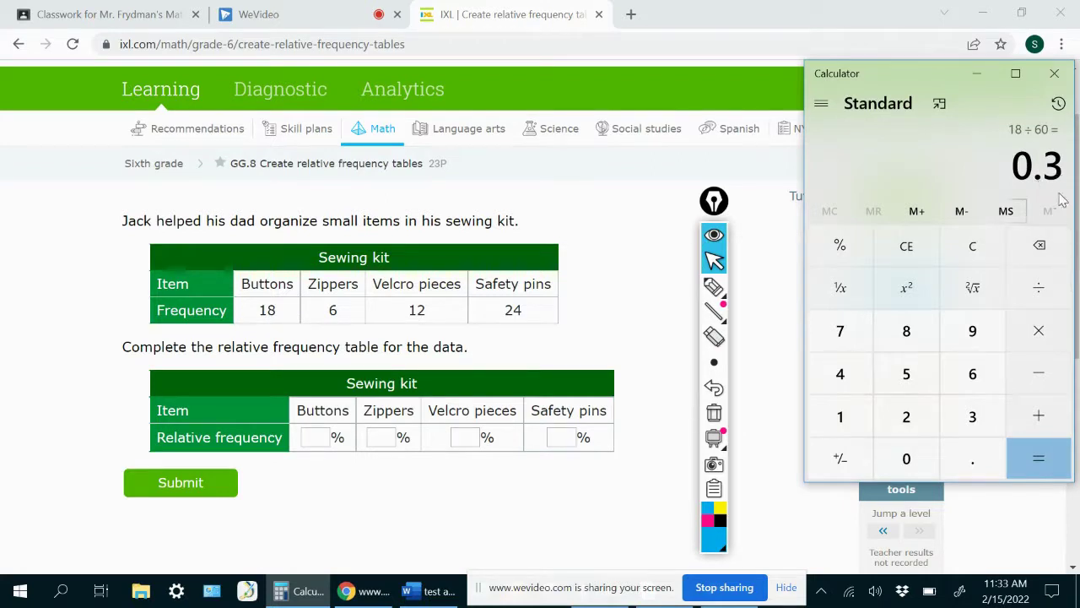
- Enter 30% for Buttons in the sewing kit table
click(325, 437)
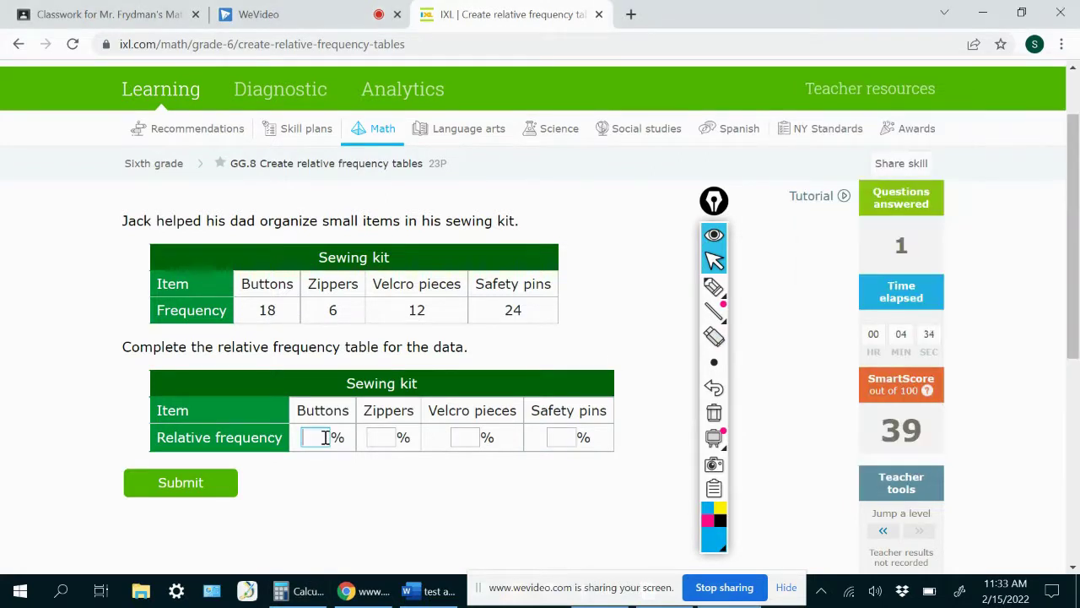
text(30)
click(375, 594)
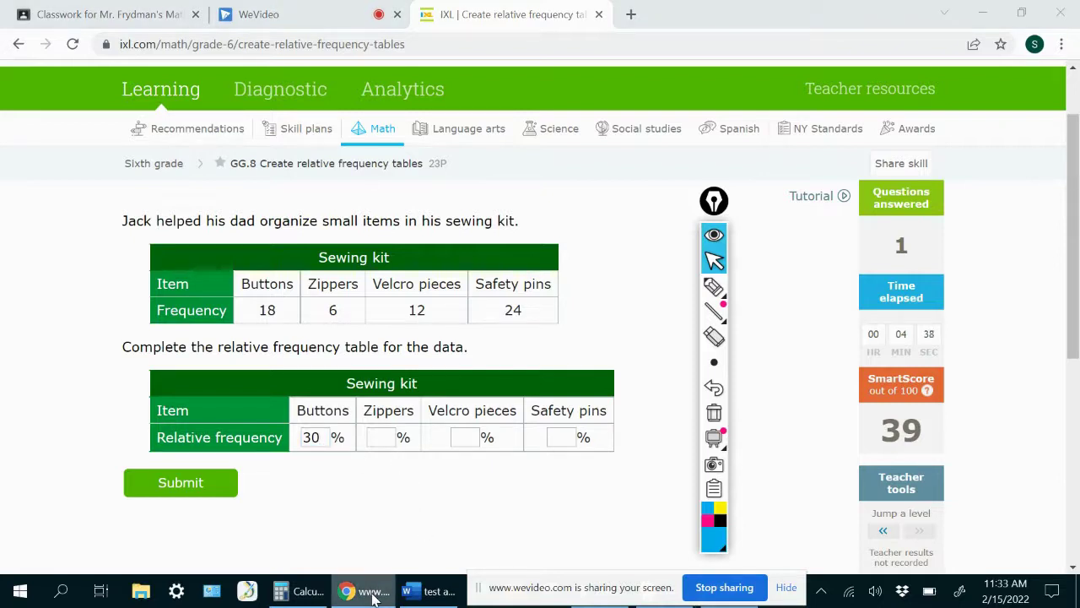
- Compute the Zippers share in Calculator, 6 ÷ 60 = 0.1
click(305, 591)
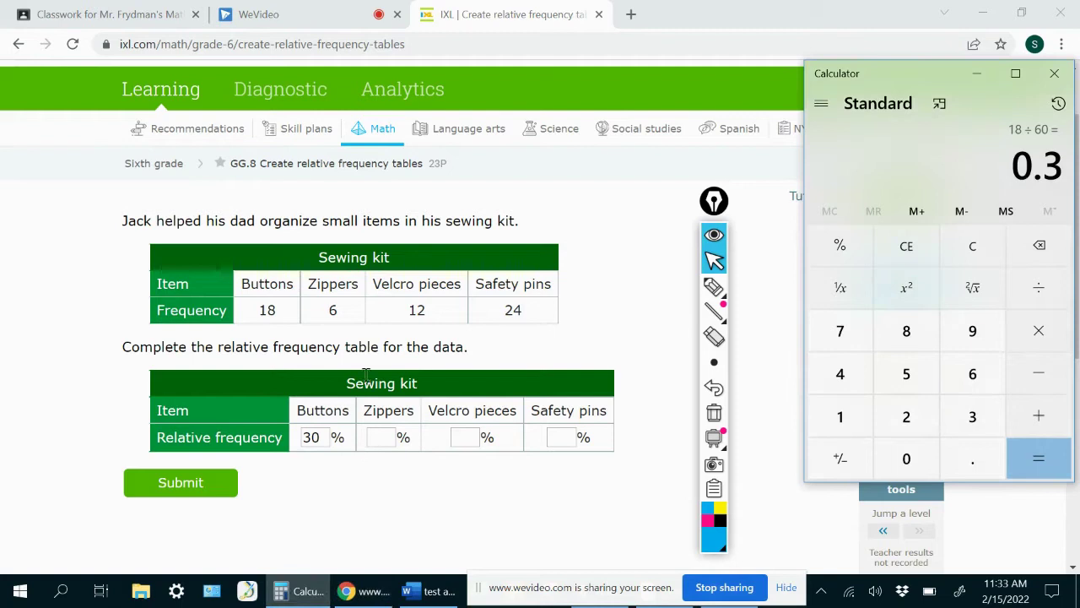
click(972, 373)
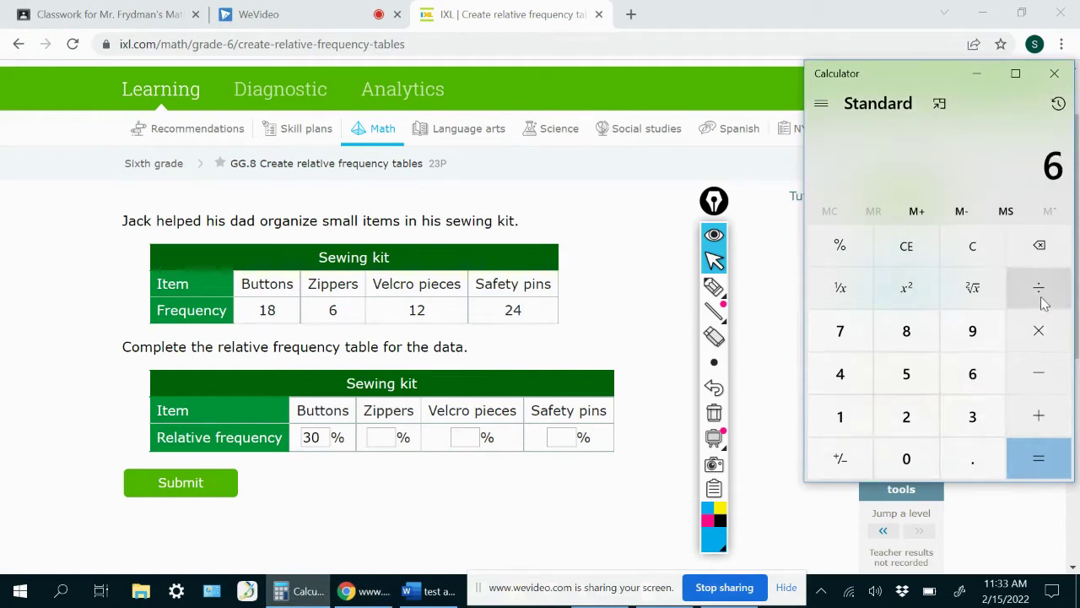
click(1041, 291)
click(970, 376)
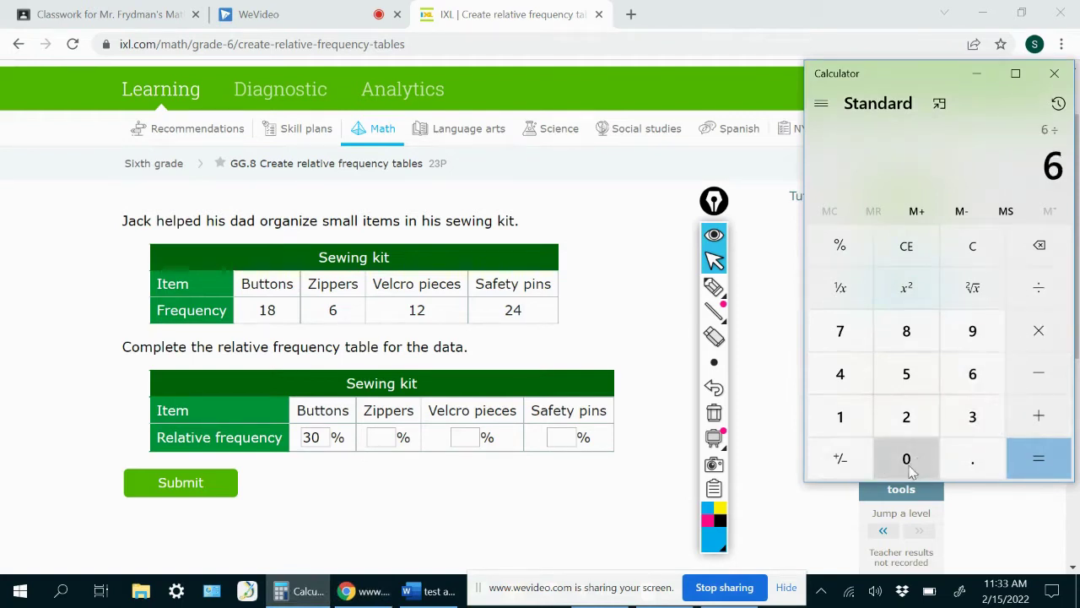
click(900, 468)
click(1055, 464)
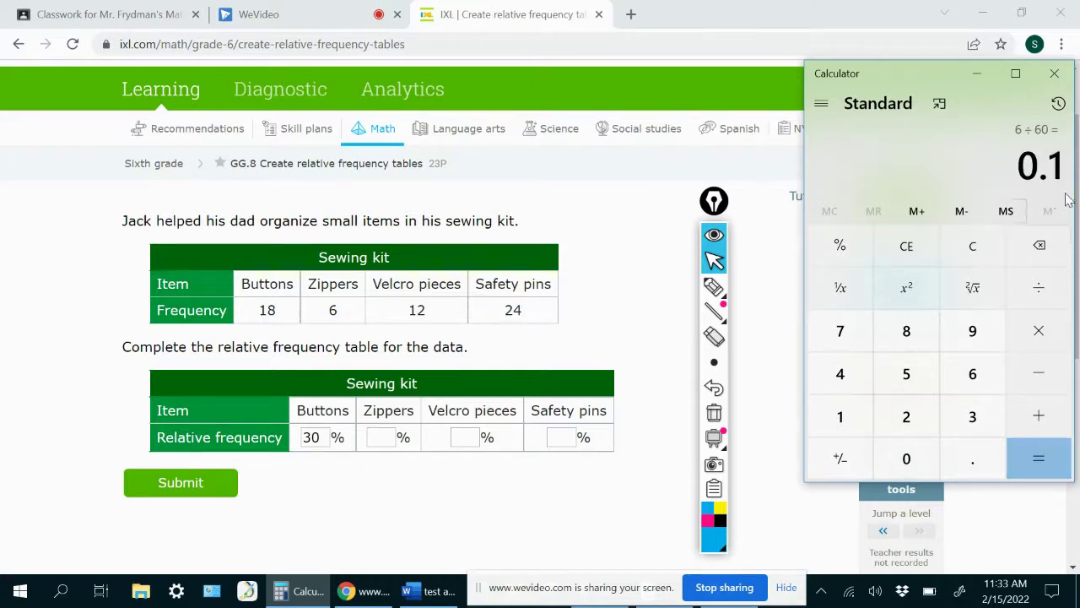
- Enter 10% for Zippers and 20% for Velcro pieces
click(389, 437)
text(10)
click(464, 438)
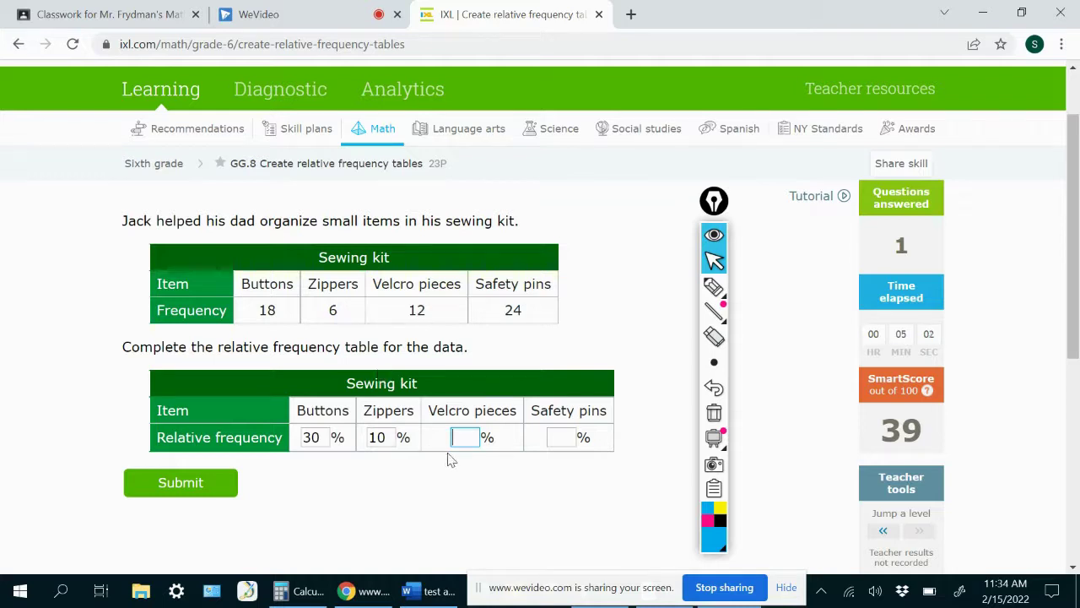
text(20)
- Check the Velcro pieces share in Calculator, 12 ÷ 60 = 0.2
click(309, 592)
click(840, 417)
click(906, 417)
click(1039, 288)
click(972, 374)
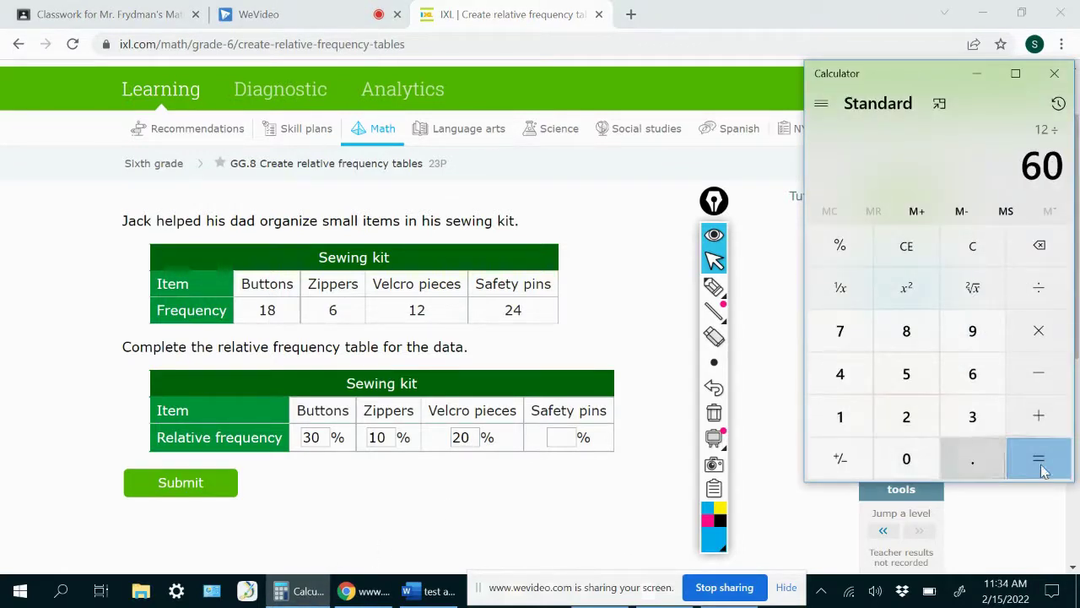
click(906, 459)
click(1045, 465)
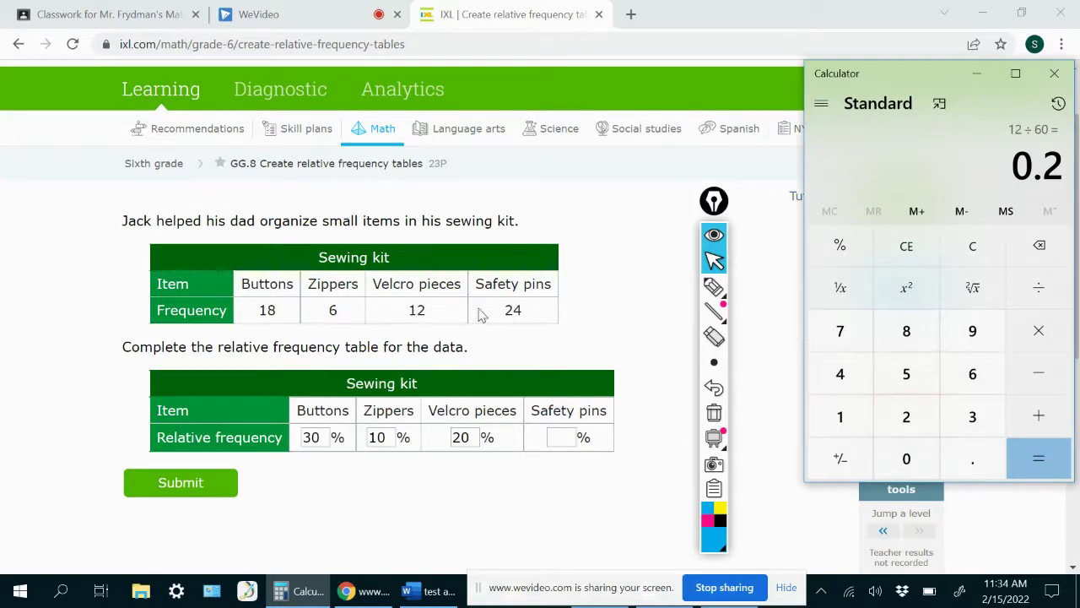
- Enter 40% for Safety pins and confirm 24 ÷ 60 = 0.4 in Calculator
click(564, 436)
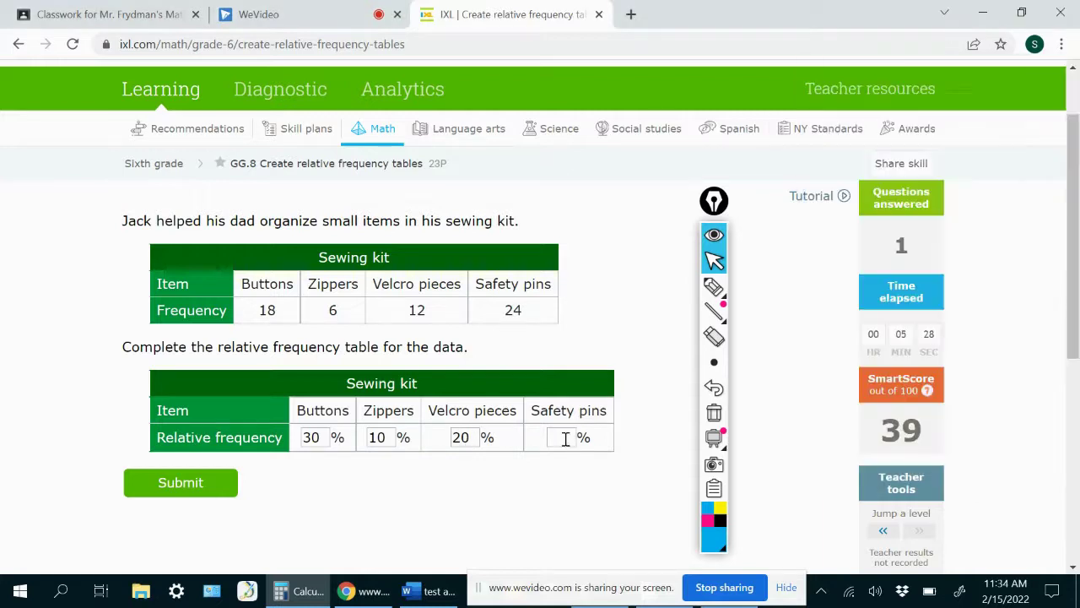
text(40)
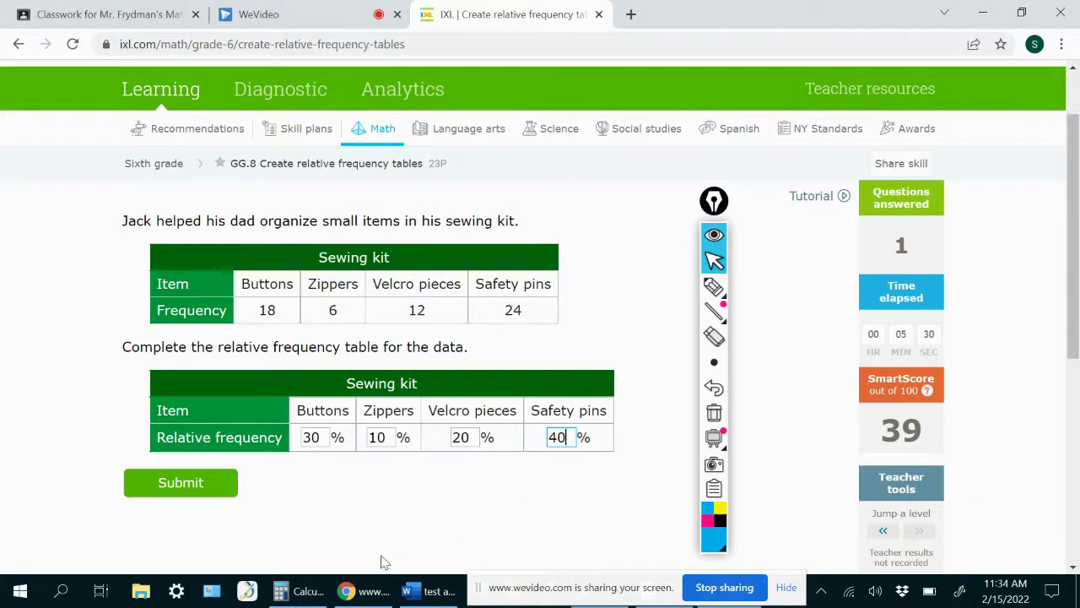
click(299, 591)
click(906, 414)
click(838, 374)
click(1043, 307)
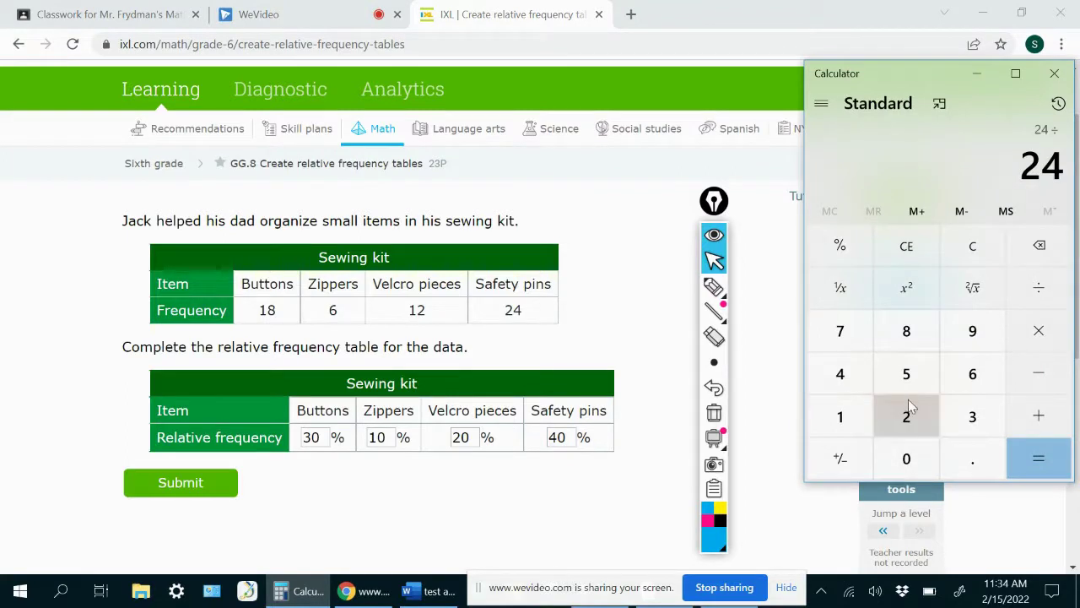
click(966, 387)
click(911, 459)
click(1039, 456)
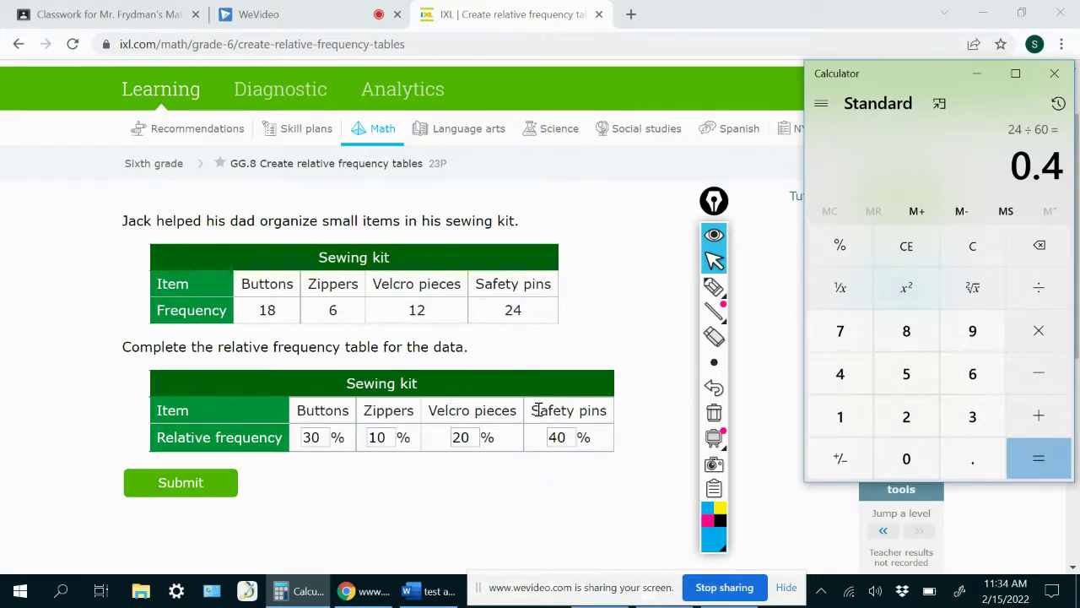
drag(537, 410, 594, 435)
- Clear the accidental text selection and bring Calculator back to the front
click(524, 479)
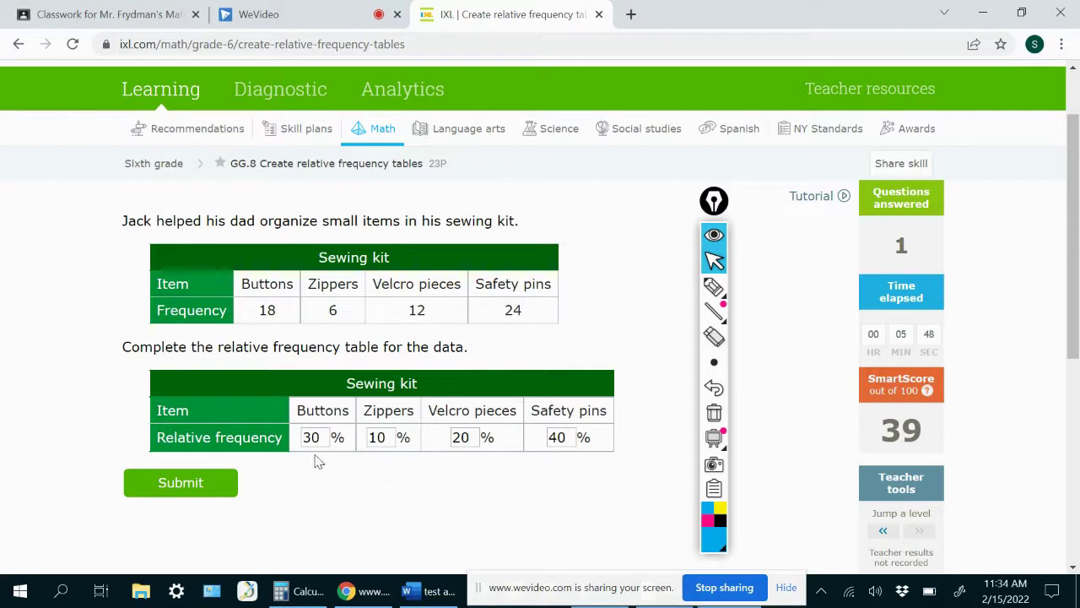
scroll(318, 461, down, 1)
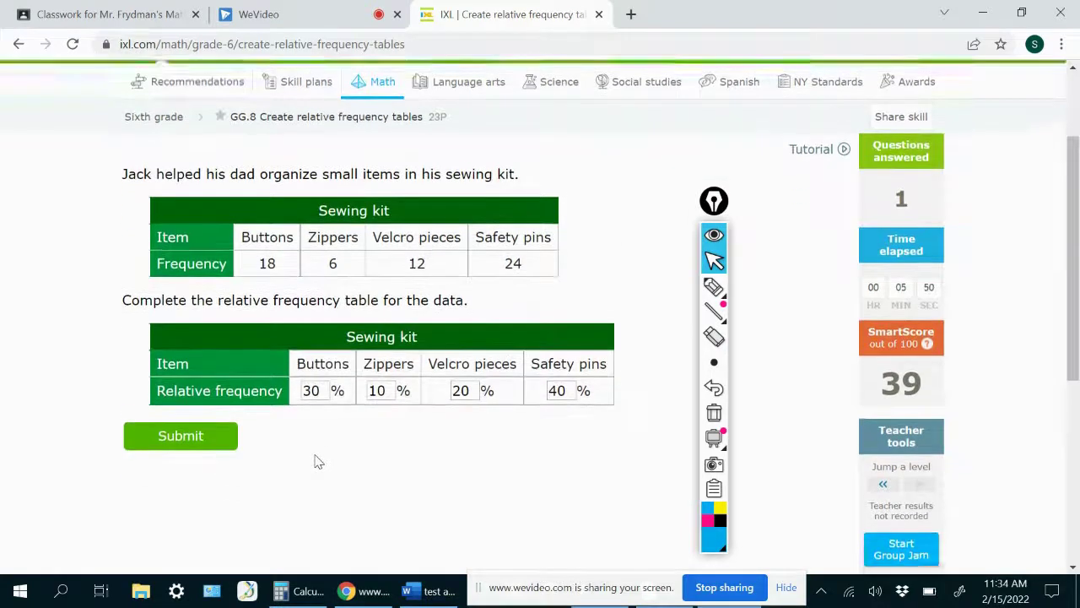
scroll(317, 460, up, 1)
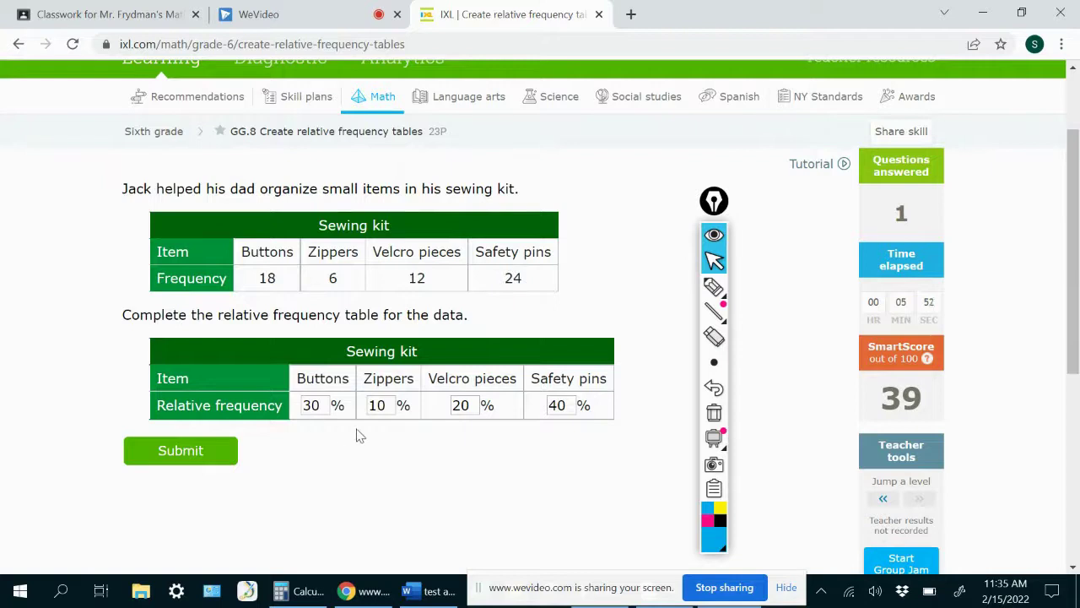
click(302, 590)
- In Calculator, enter the Buttons 30 and Zippers 10 percentages as 30 + 10 +
click(972, 418)
click(906, 458)
click(1038, 416)
click(851, 422)
click(911, 456)
click(1048, 414)
- Add Velcro 20 and Safety pins 40 for a total of 100, then submit the sewing kit table
click(910, 422)
click(906, 458)
click(1038, 416)
click(856, 384)
click(911, 458)
click(1034, 460)
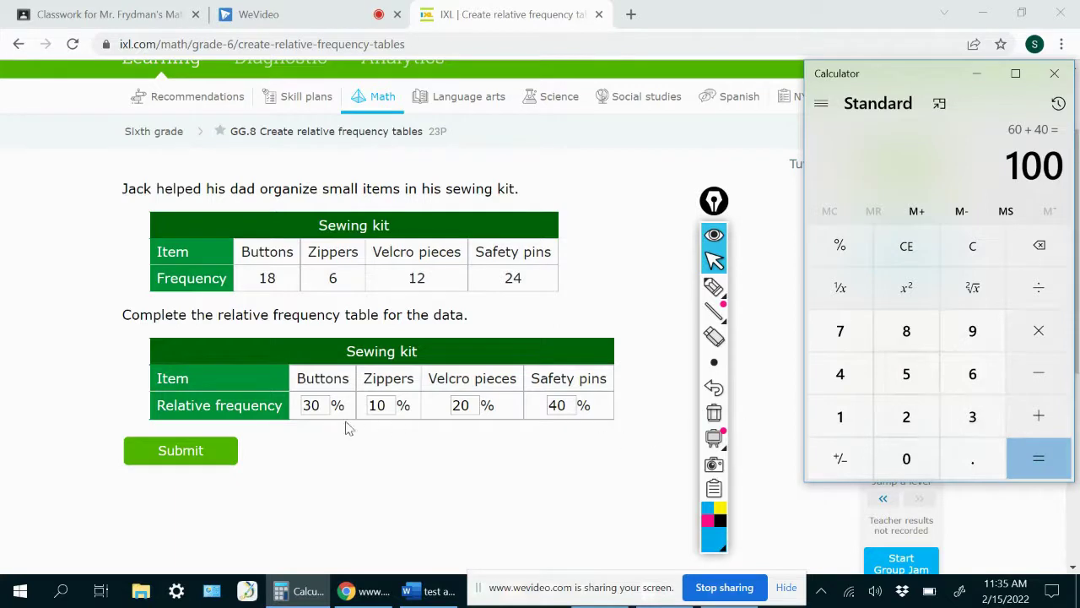
click(217, 450)
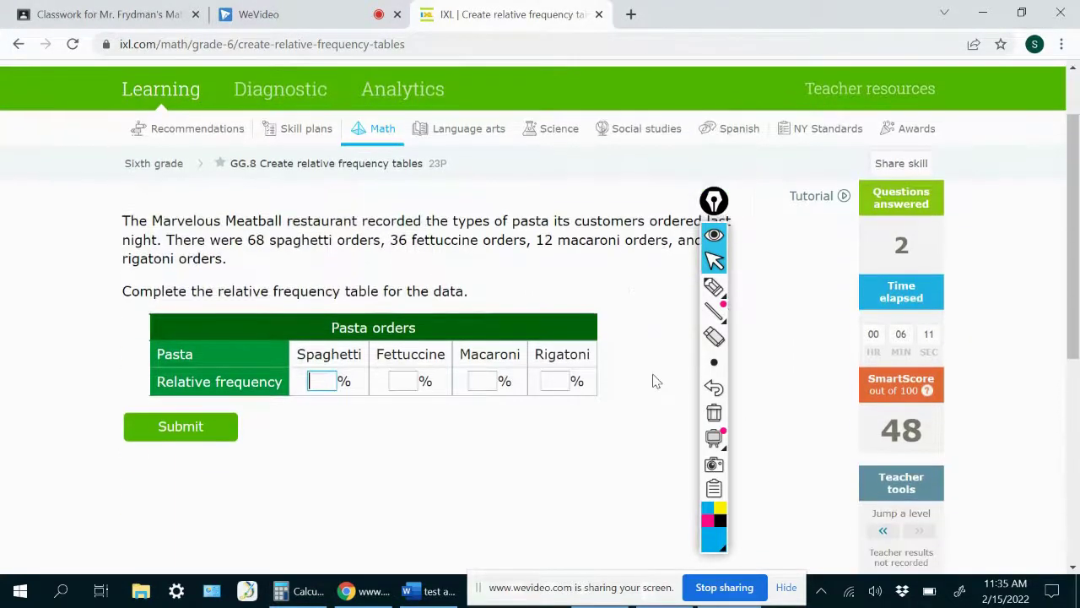
scroll(655, 380, down, 1)
mouse_move(722, 203)
mouse_down()
mouse_move(782, 198)
mouse_move(791, 169)
mouse_up()
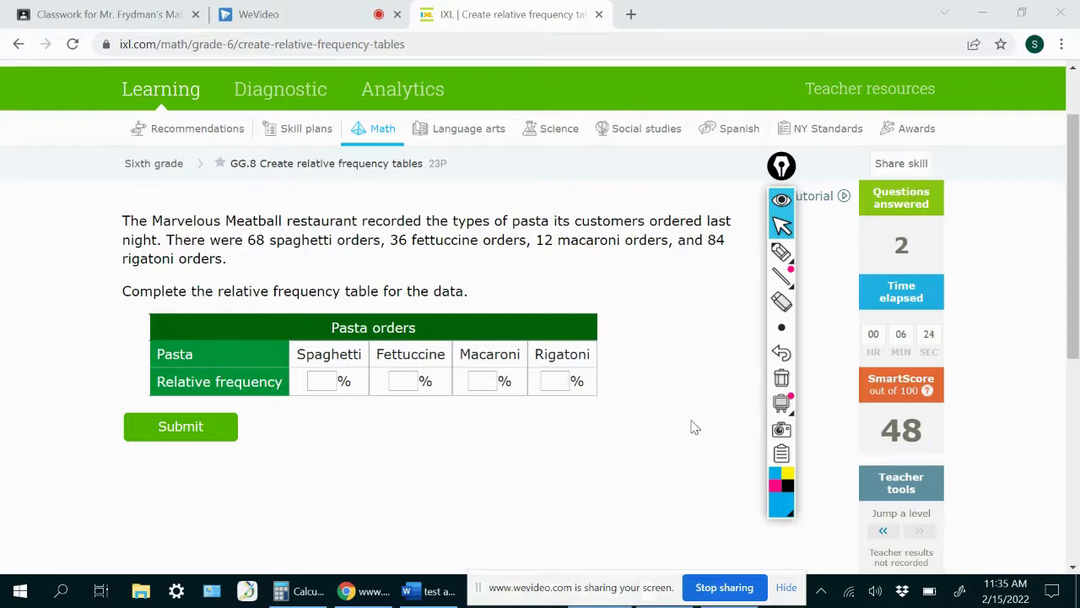
mouse_move(782, 400)
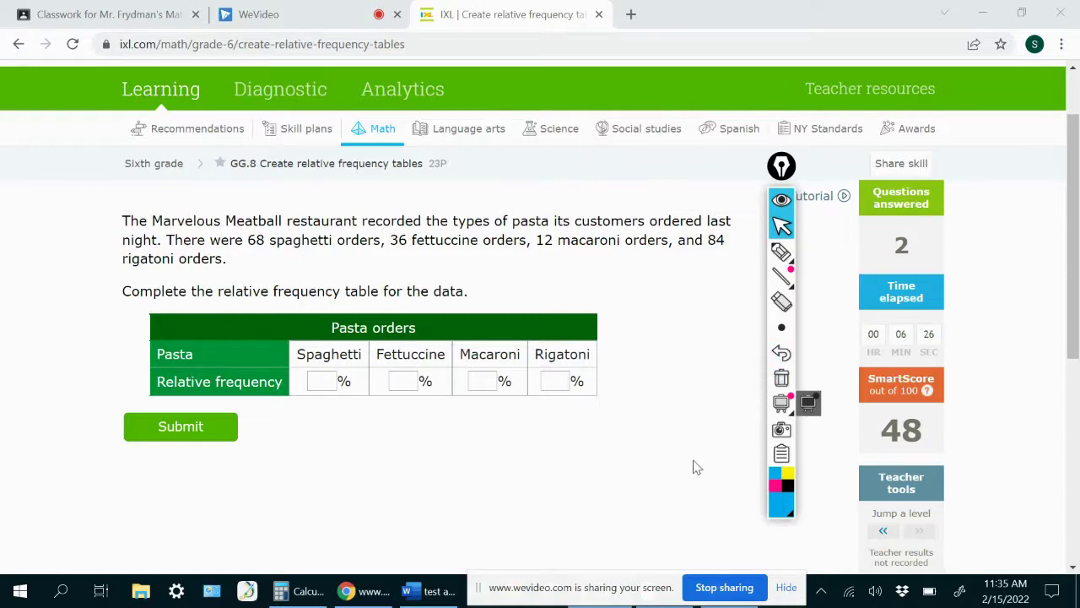